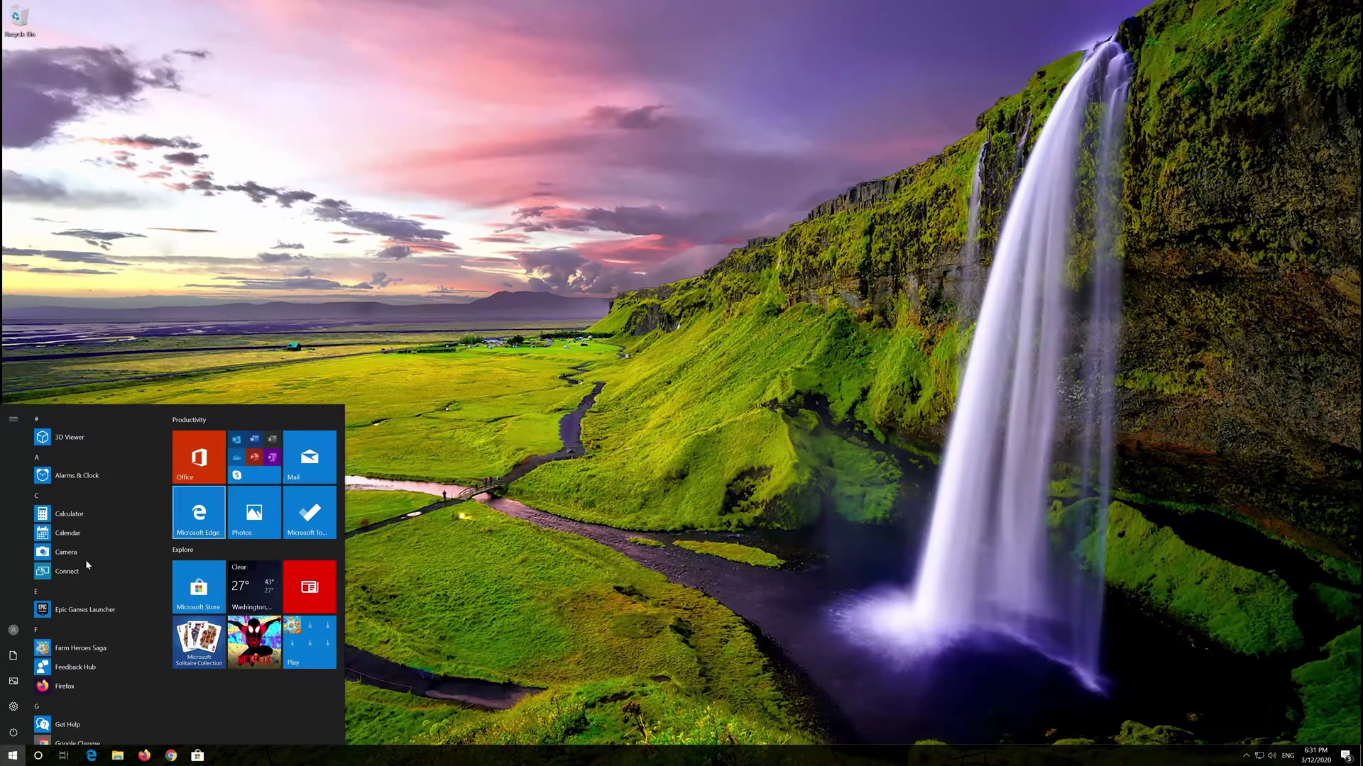
- Open the Windows Settings and go to the Troubleshoot page of Update & Security
{"action": "mouse_move", "coordinate": [13, 707]}
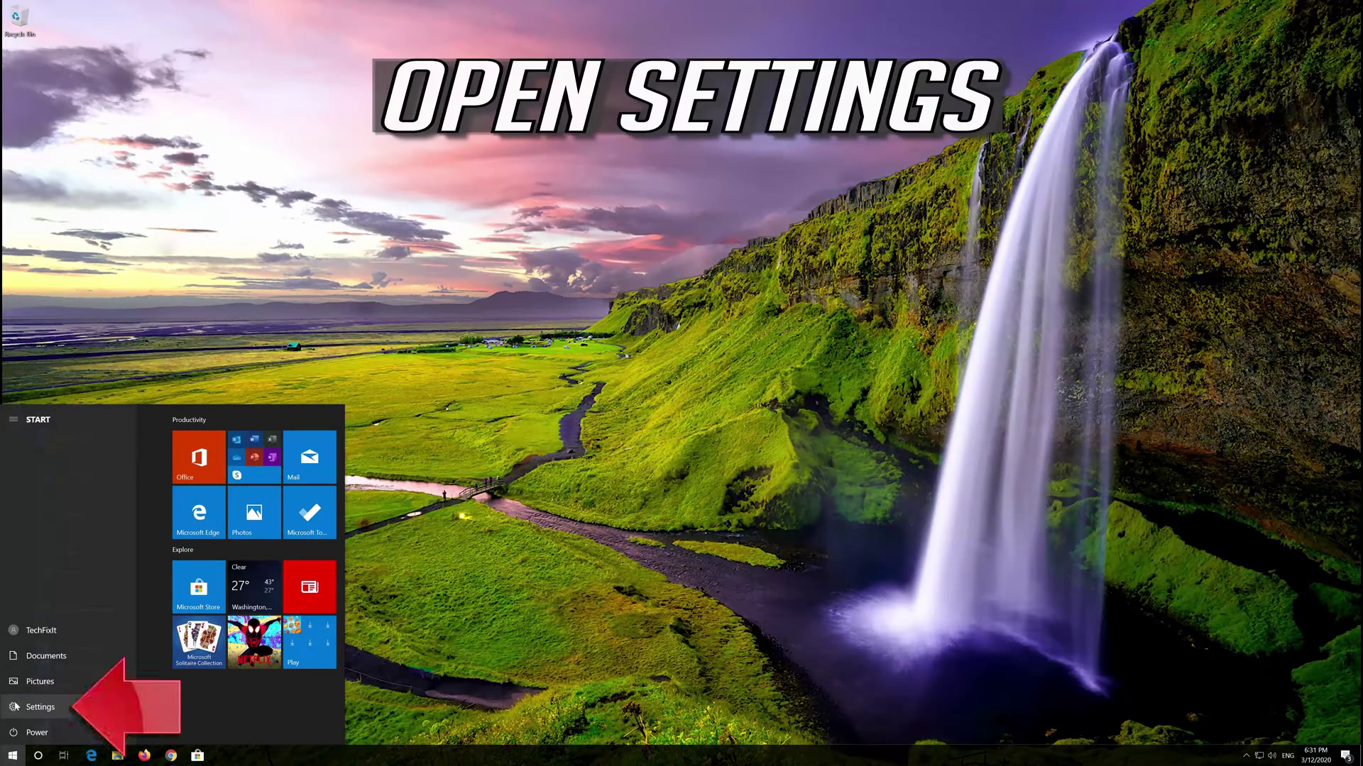
{"action": "left_click", "coordinate": [51, 709]}
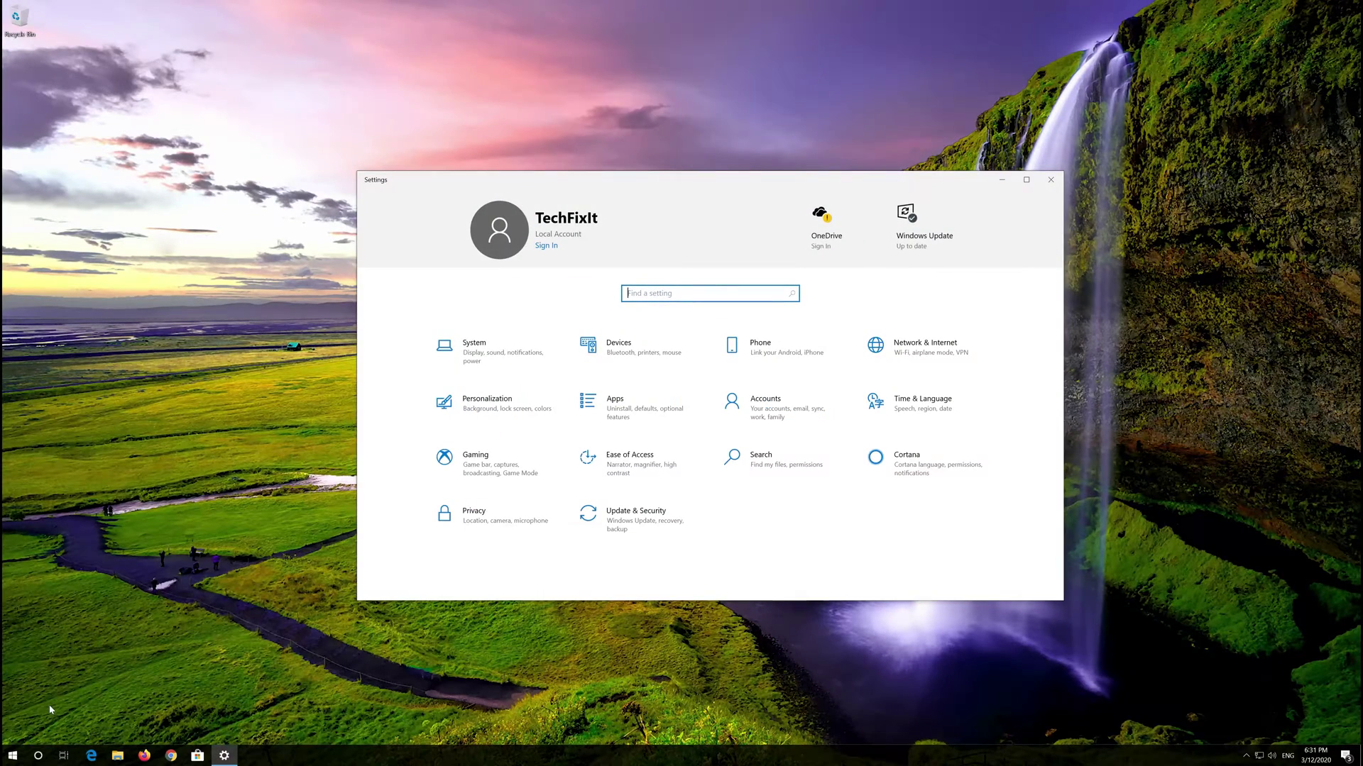
{"action": "left_click", "coordinate": [665, 520]}
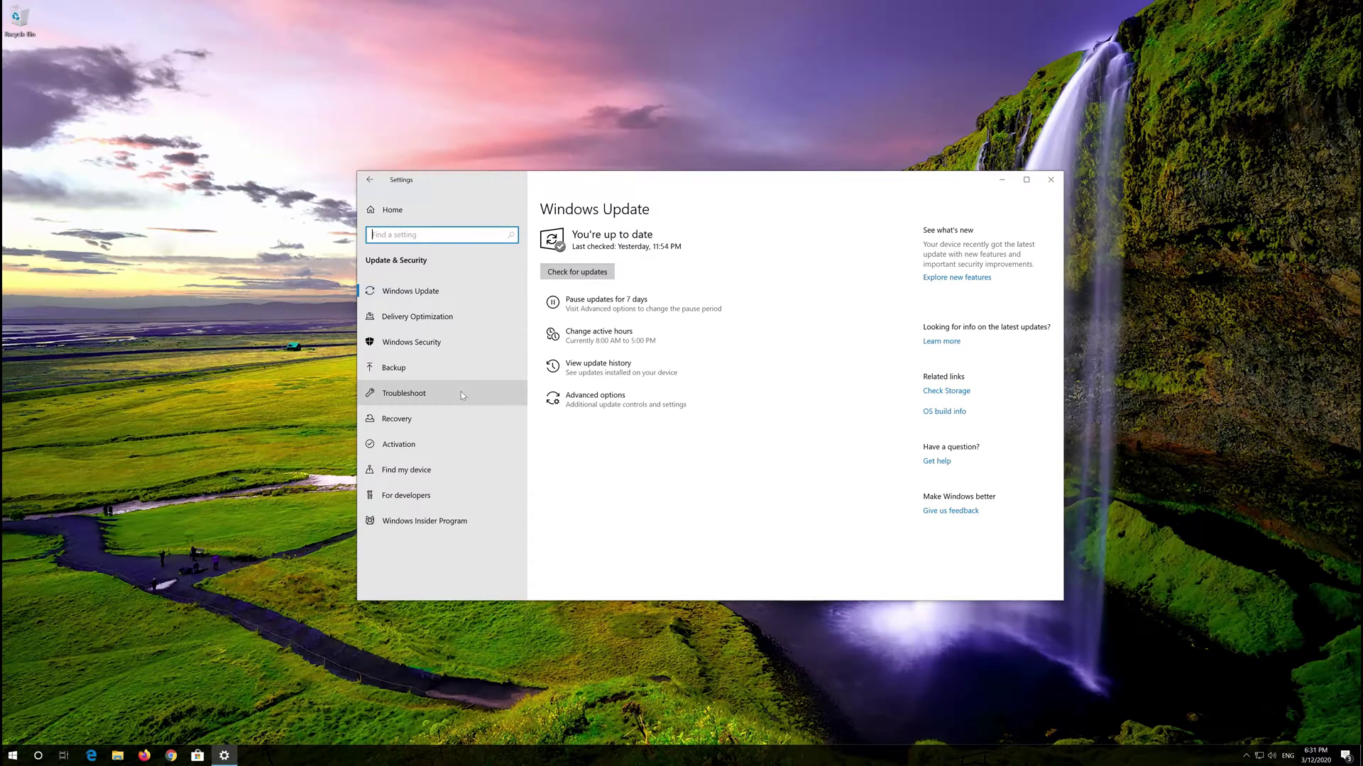
{"action": "left_click", "coordinate": [423, 395]}
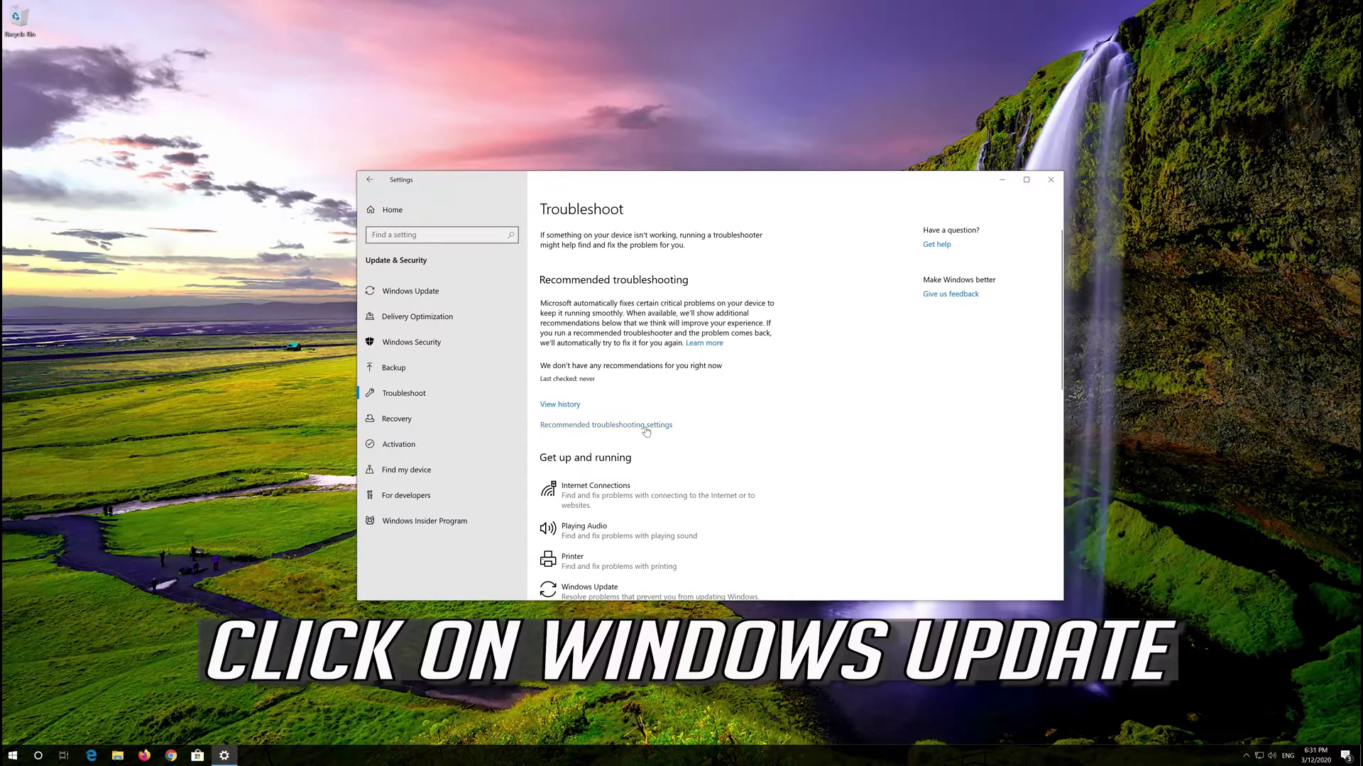
- Run the Windows Update troubleshooter, bring its window forward, and close the Settings window
{"action": "scroll", "coordinate": [670, 454], "scroll_direction": "down", "scroll_amount": 2}
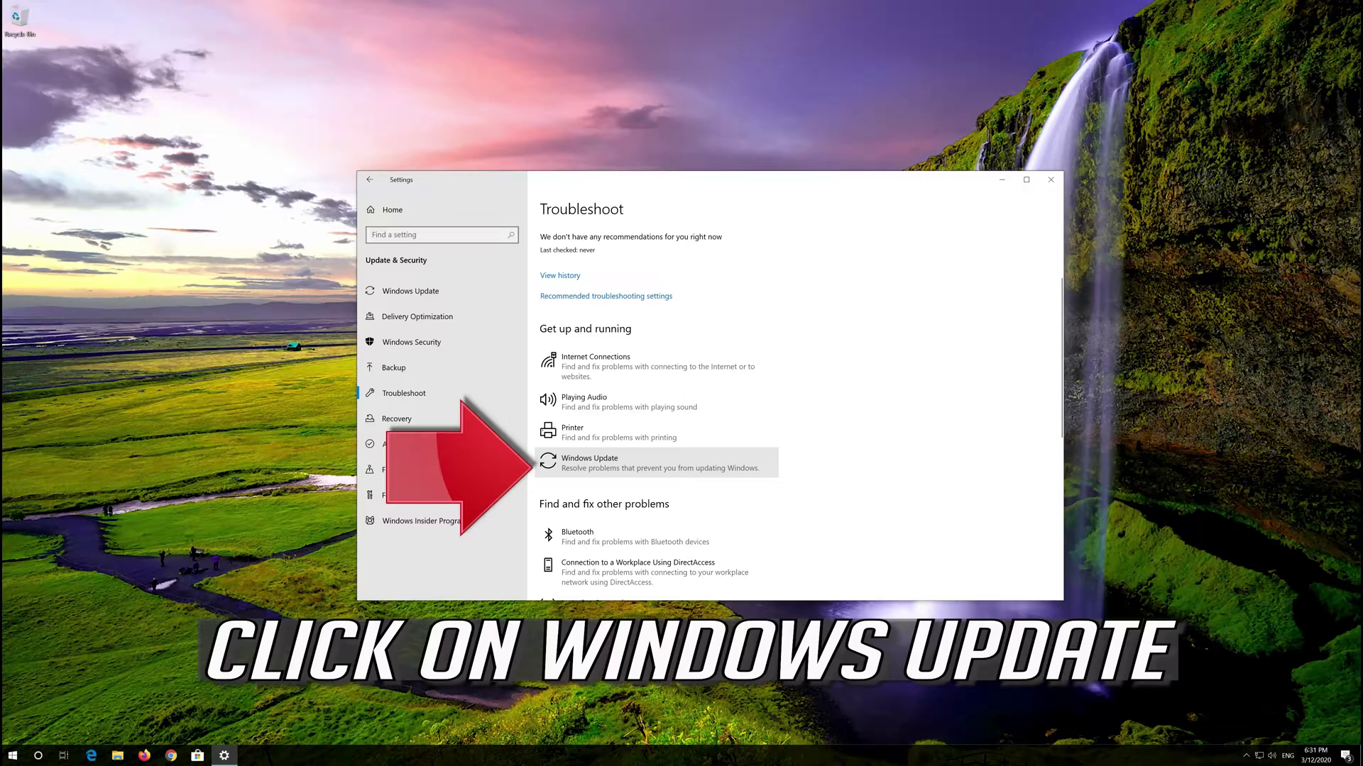
{"action": "left_click", "coordinate": [598, 468]}
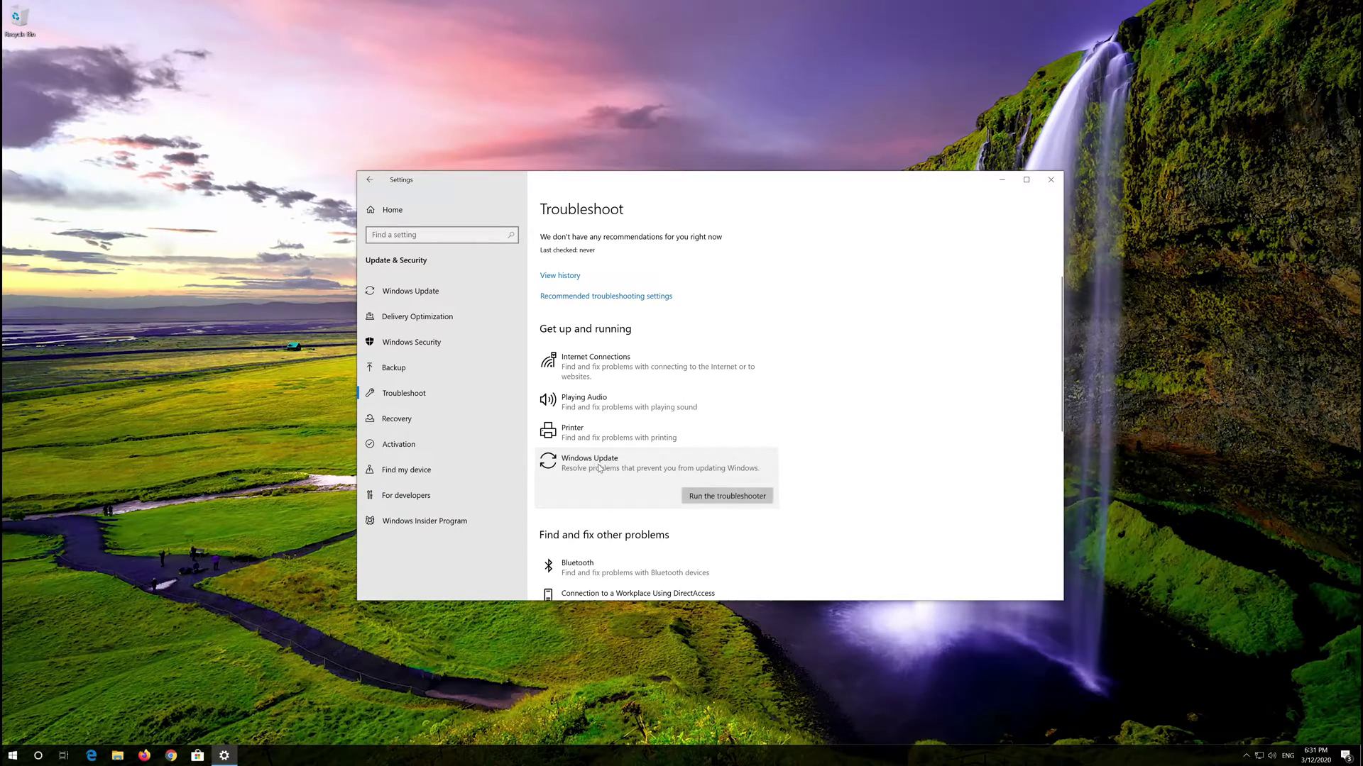
{"action": "left_click", "coordinate": [710, 500]}
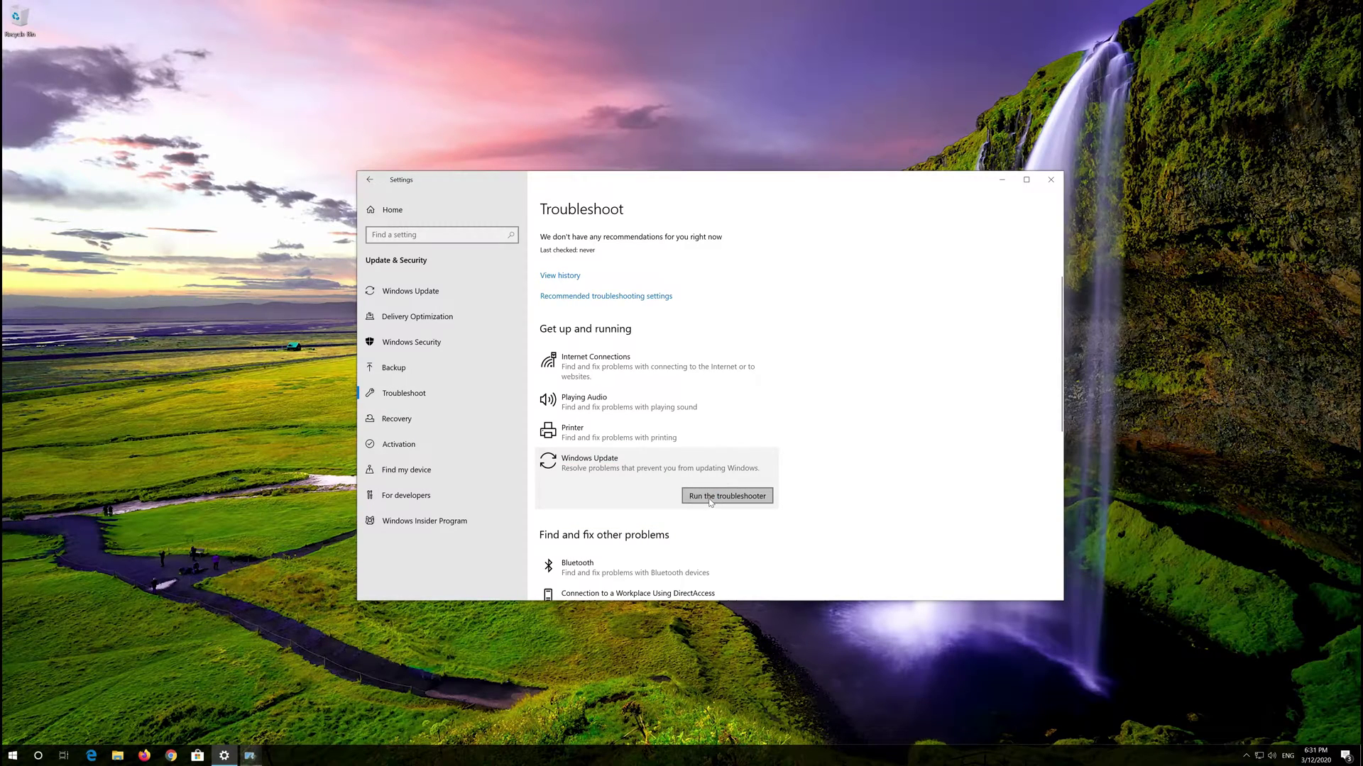
{"action": "left_click", "coordinate": [249, 756]}
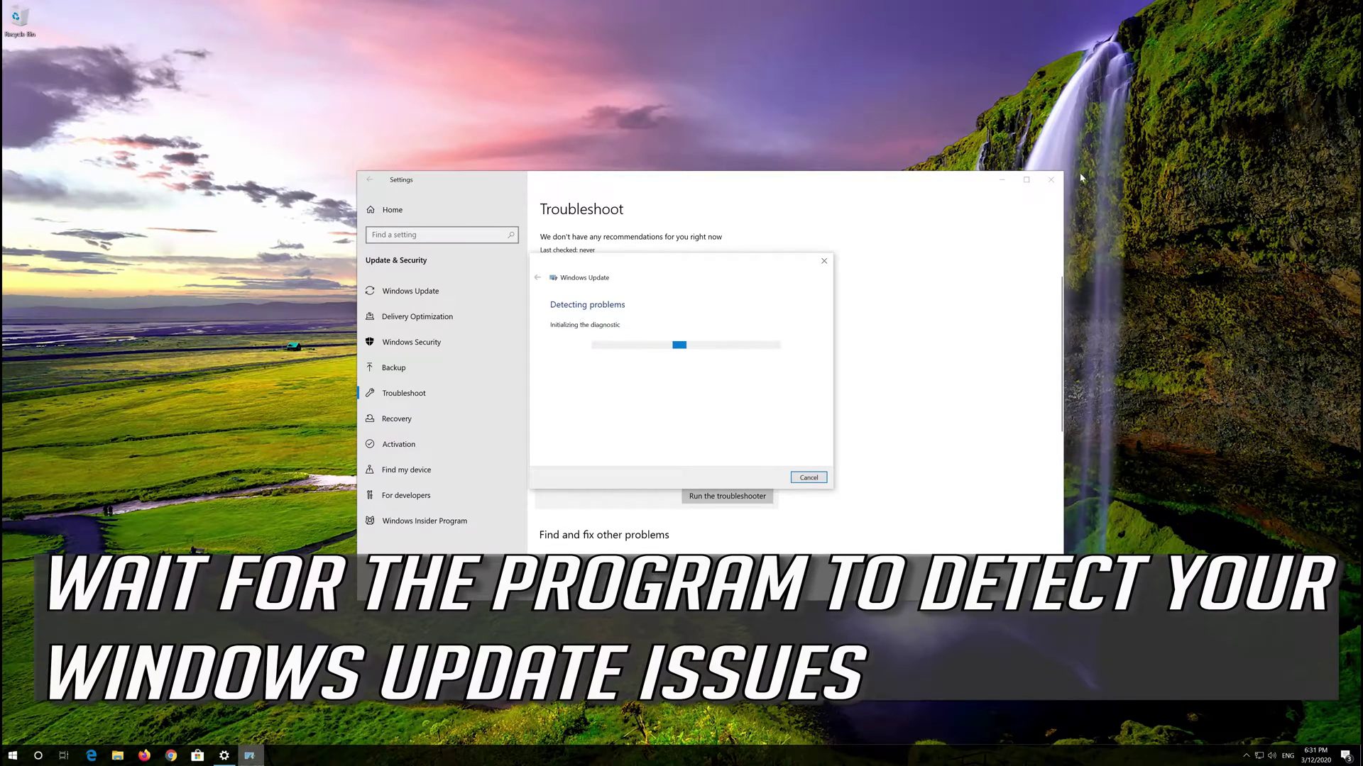
{"action": "left_click", "coordinate": [1050, 178]}
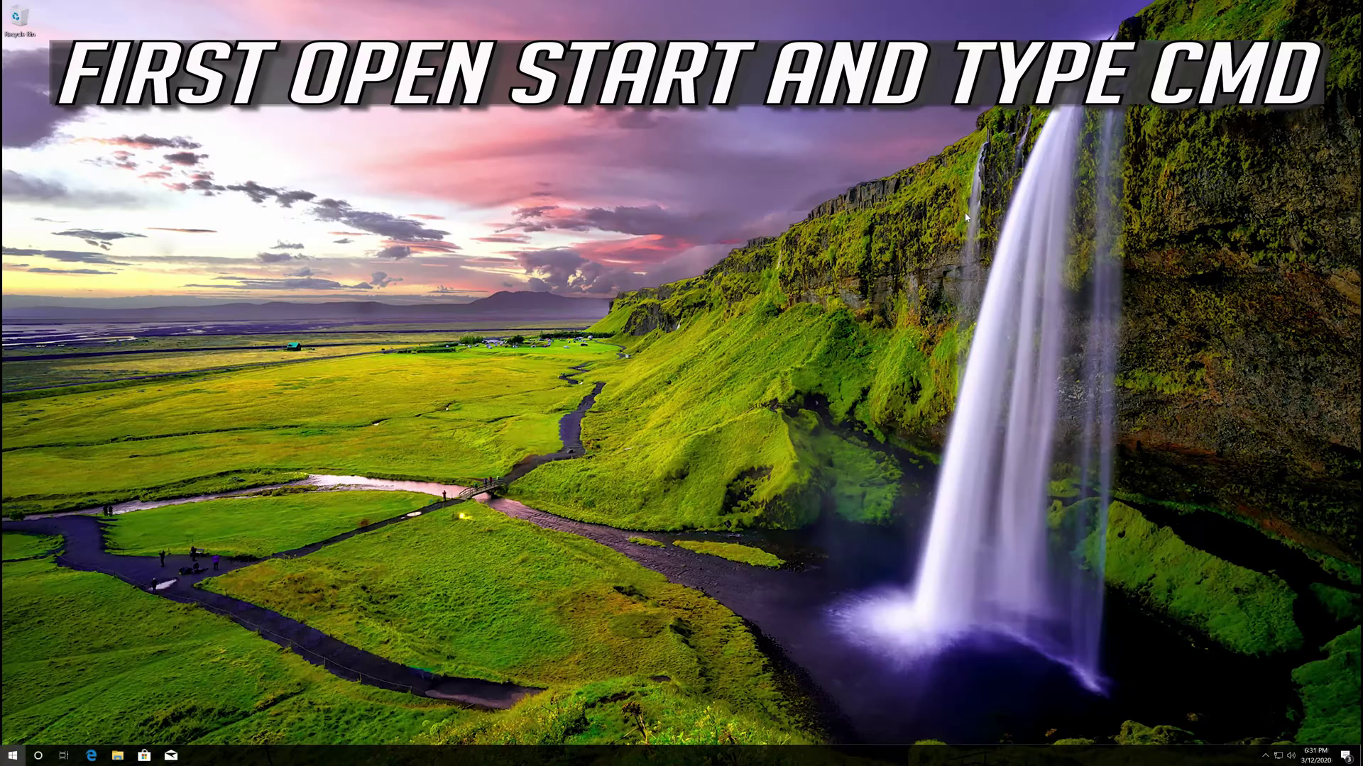
- Find Command Prompt with the search "CMD", run it as administrator, and move its window toward the middle of the desktop
{"action": "key", "text": "super"}
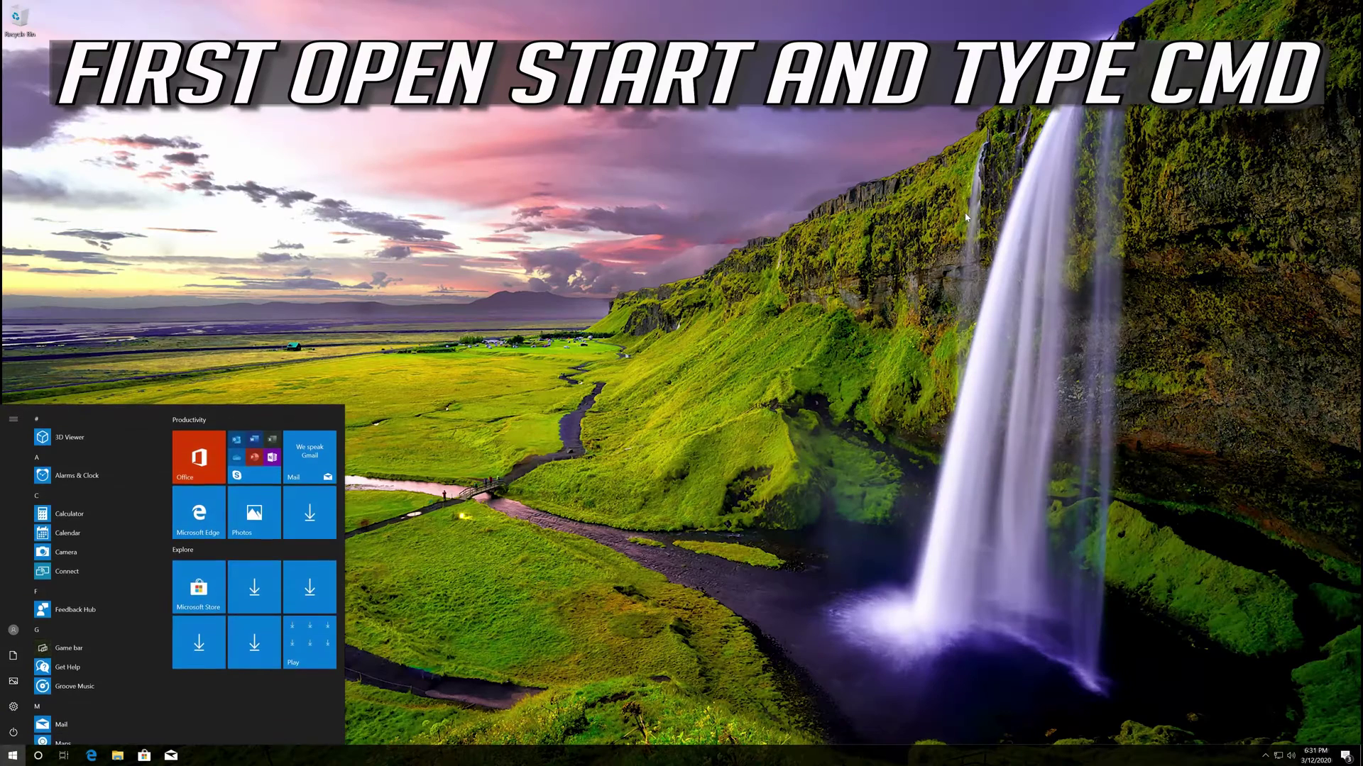
{"action": "type", "text": "CMD"}
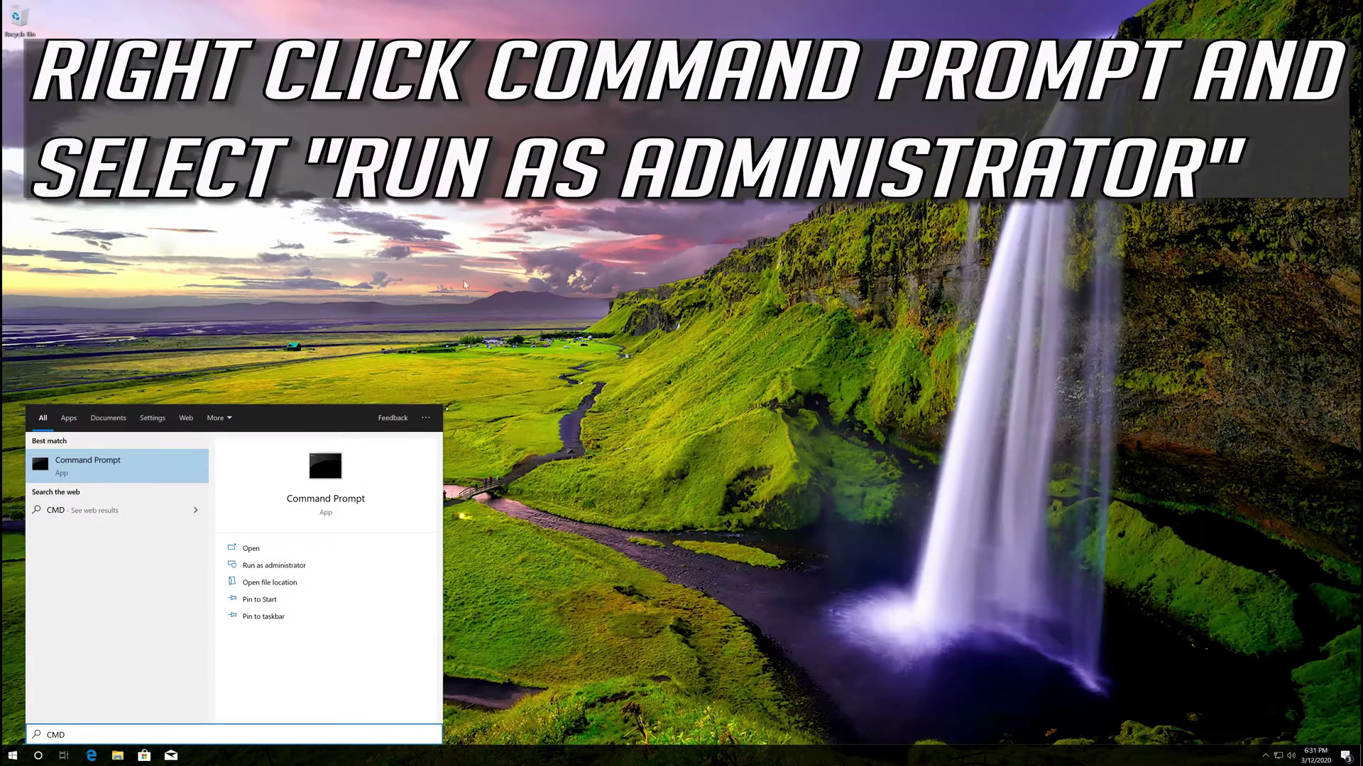
{"action": "right_click", "coordinate": [155, 471]}
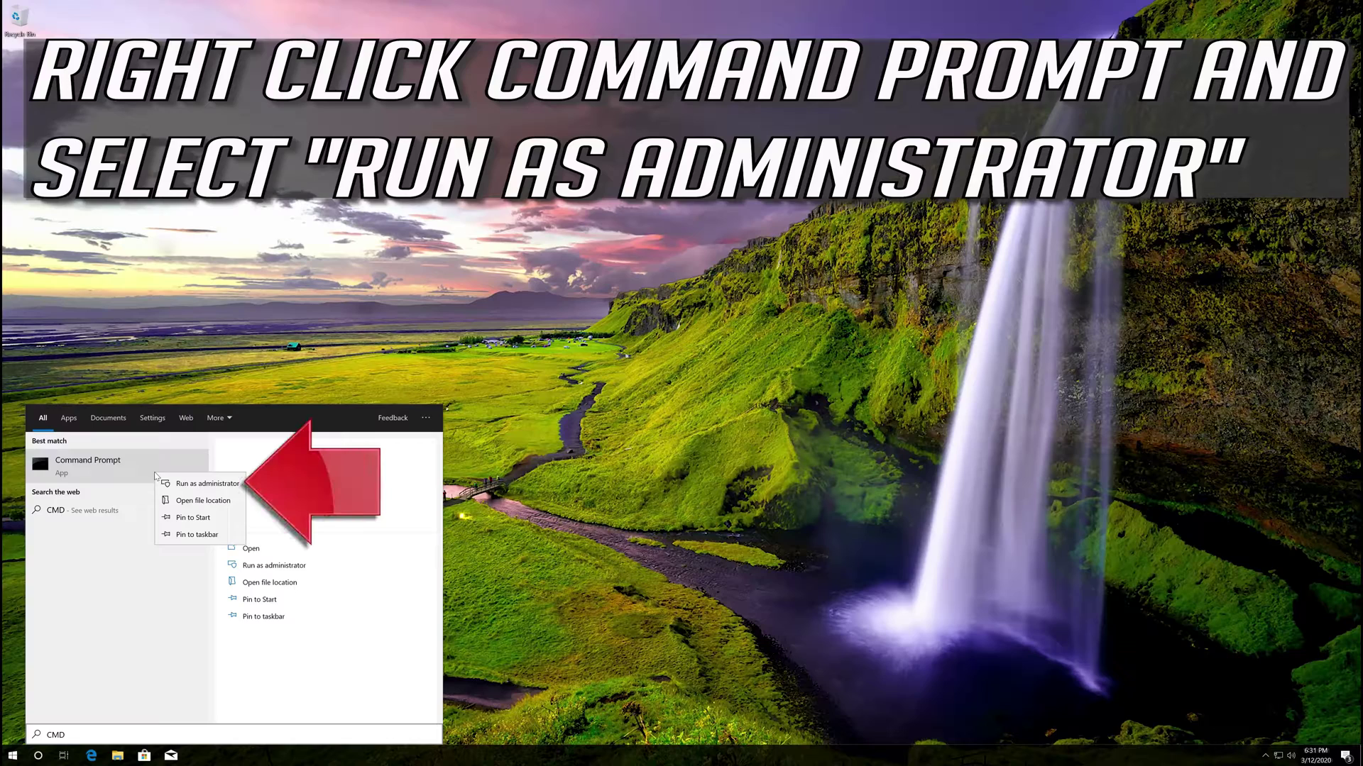
{"action": "left_click", "coordinate": [207, 484]}
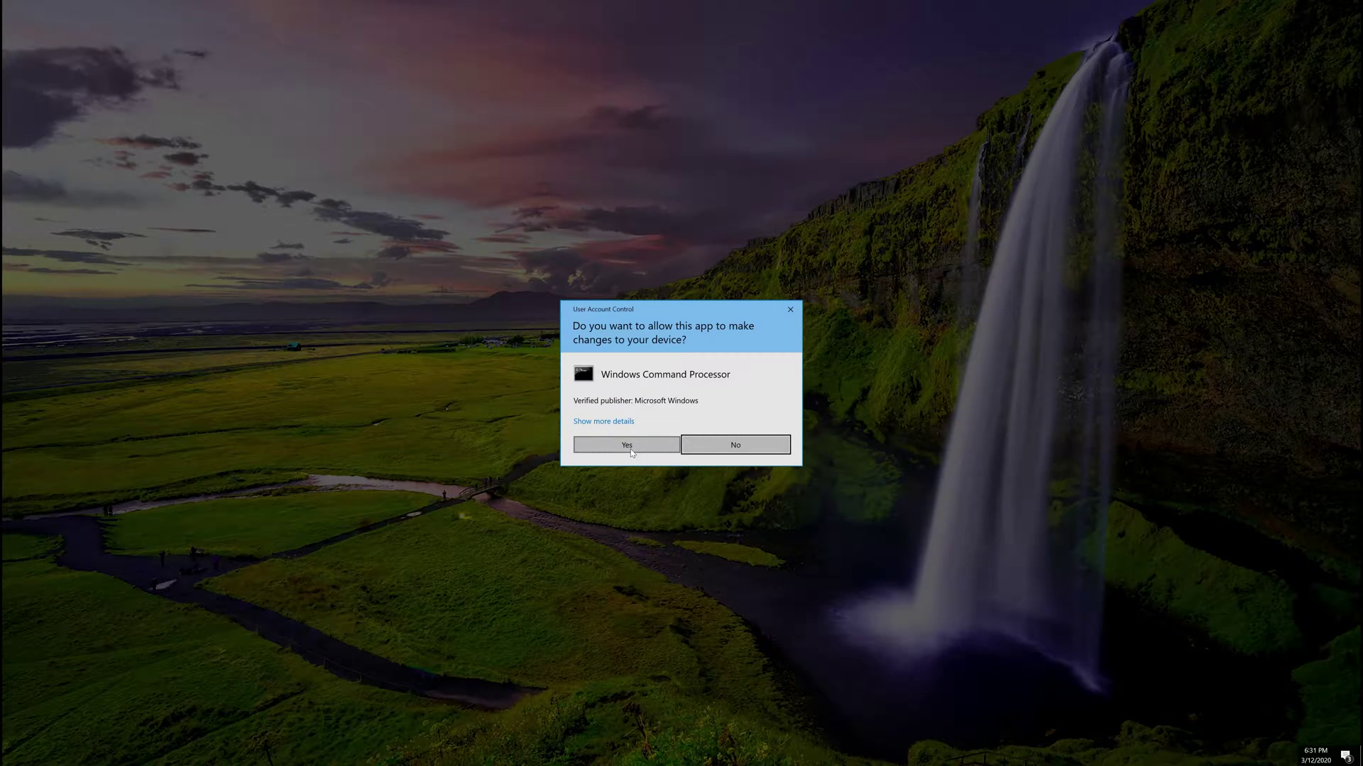
{"action": "left_click", "coordinate": [627, 447]}
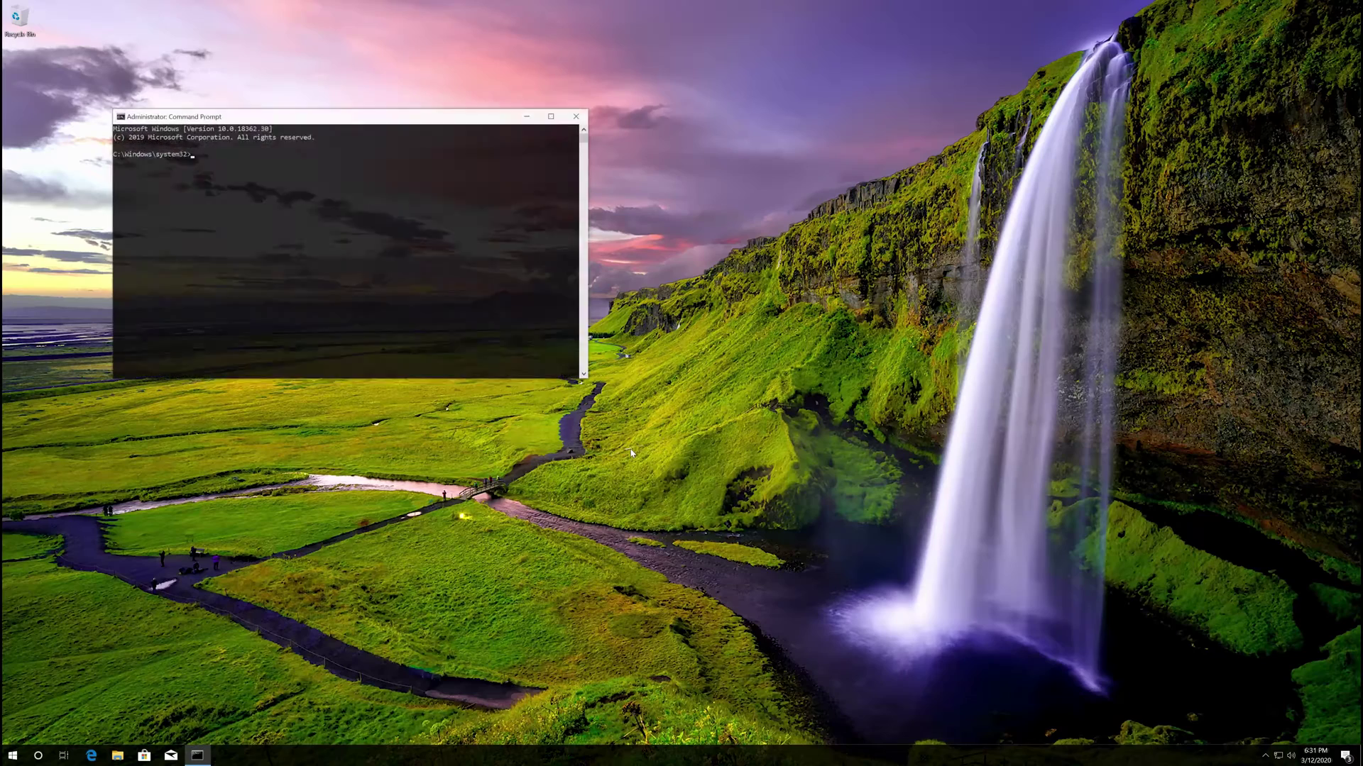
{"action": "left_click_drag", "start_coordinate": [408, 117], "coordinate": [737, 225]}
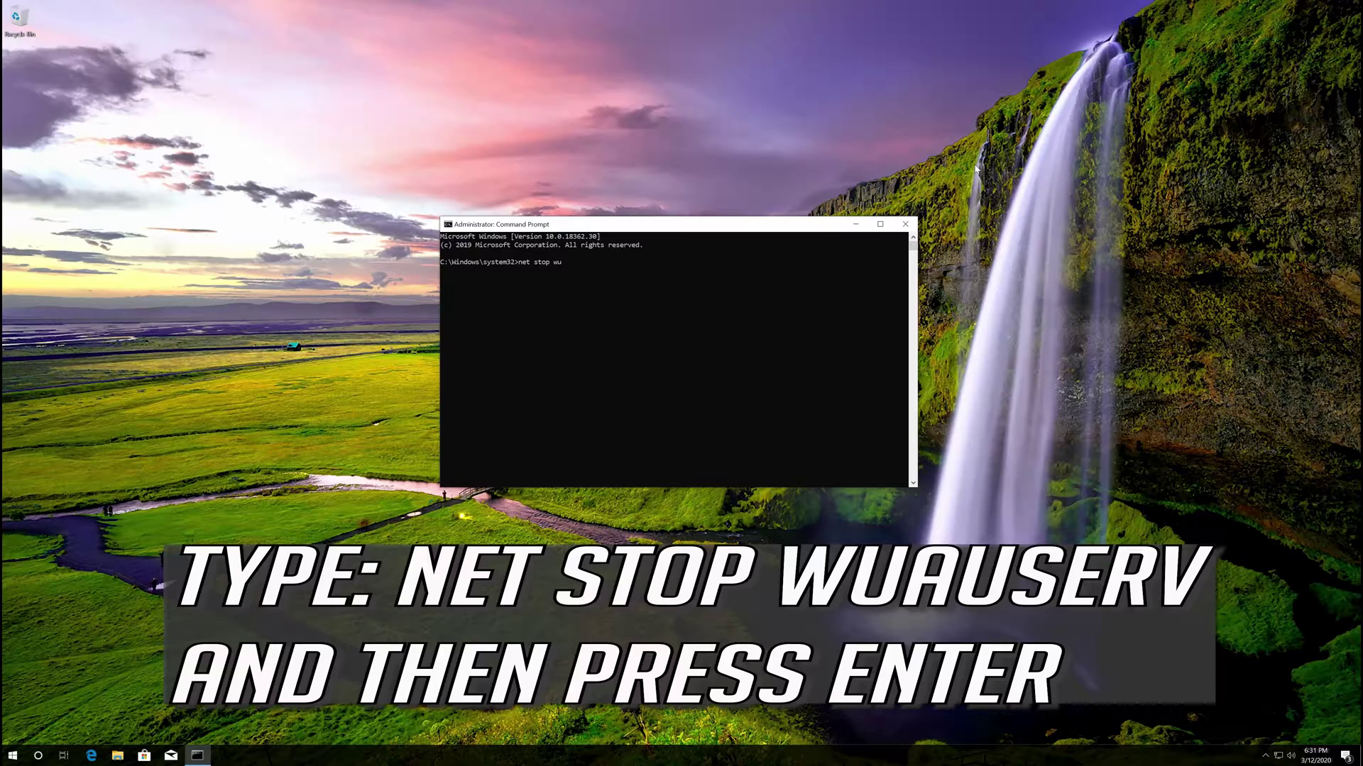
- Stop the wuauserv, bits and cryptsvc services with one net stop command each
{"action": "type", "text": "erv"}
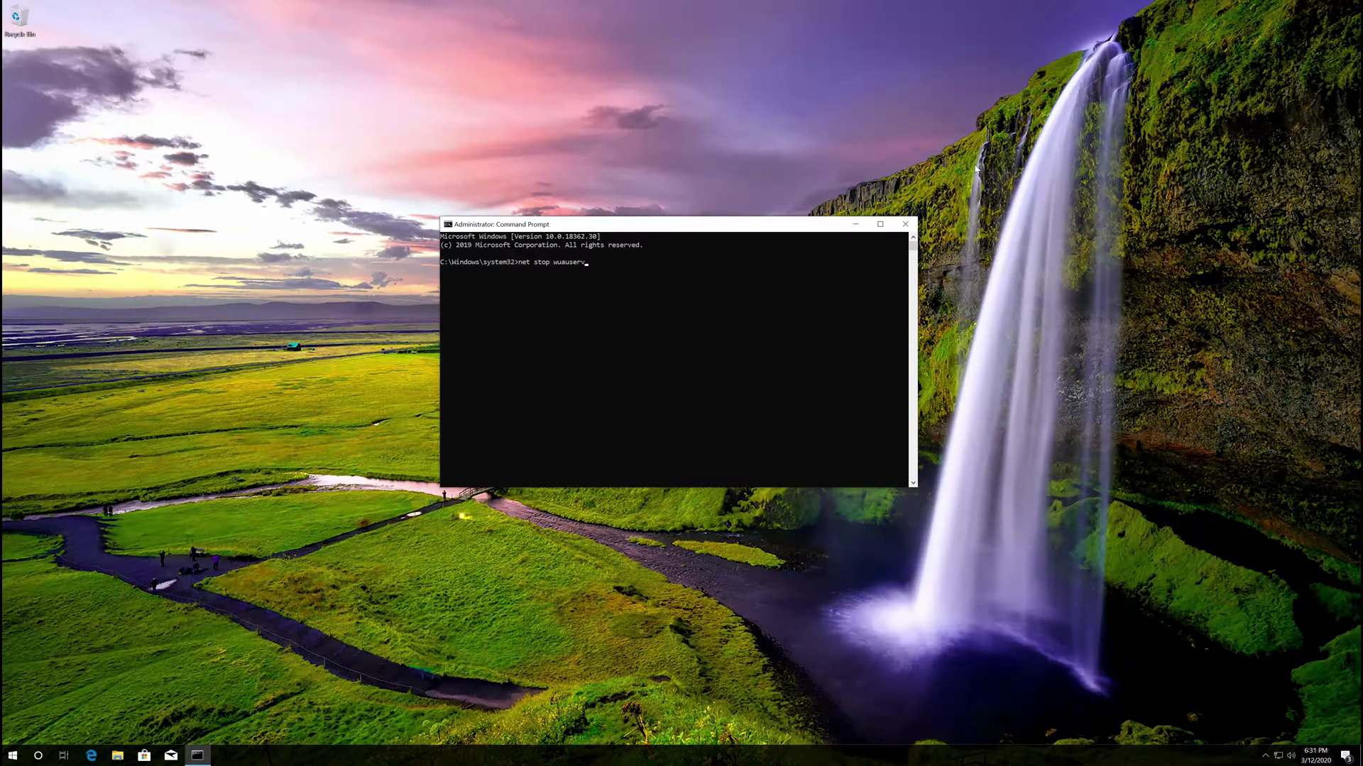
{"action": "key", "text": "Return"}
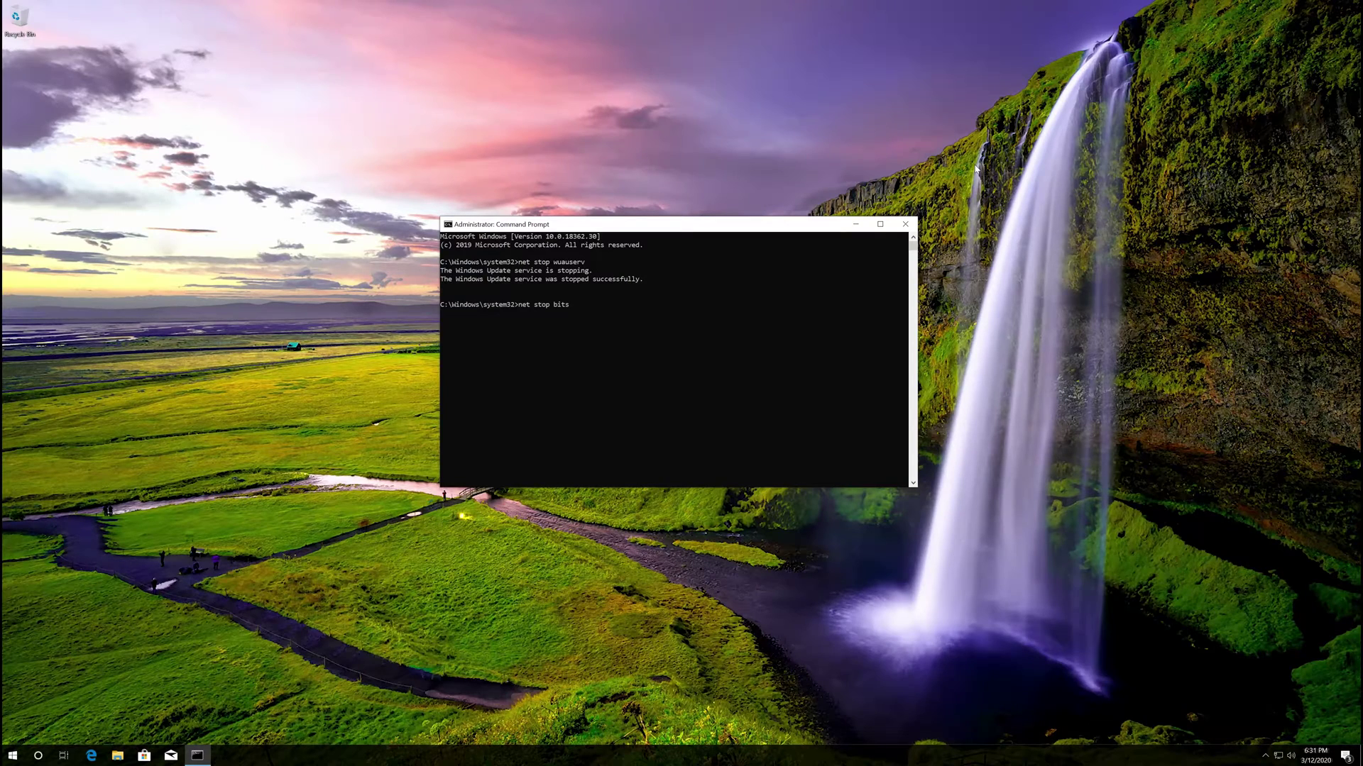
{"action": "key", "text": "Return"}
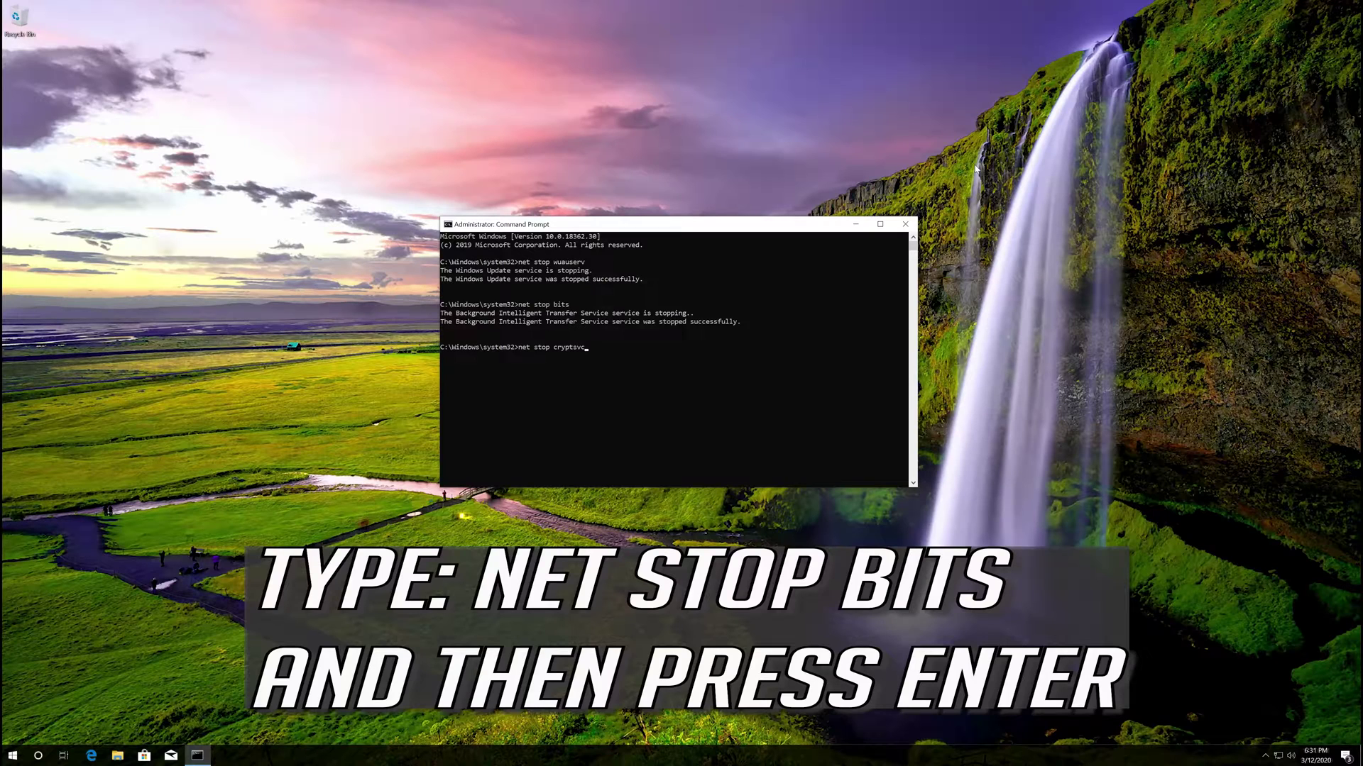
{"action": "key", "text": "Return"}
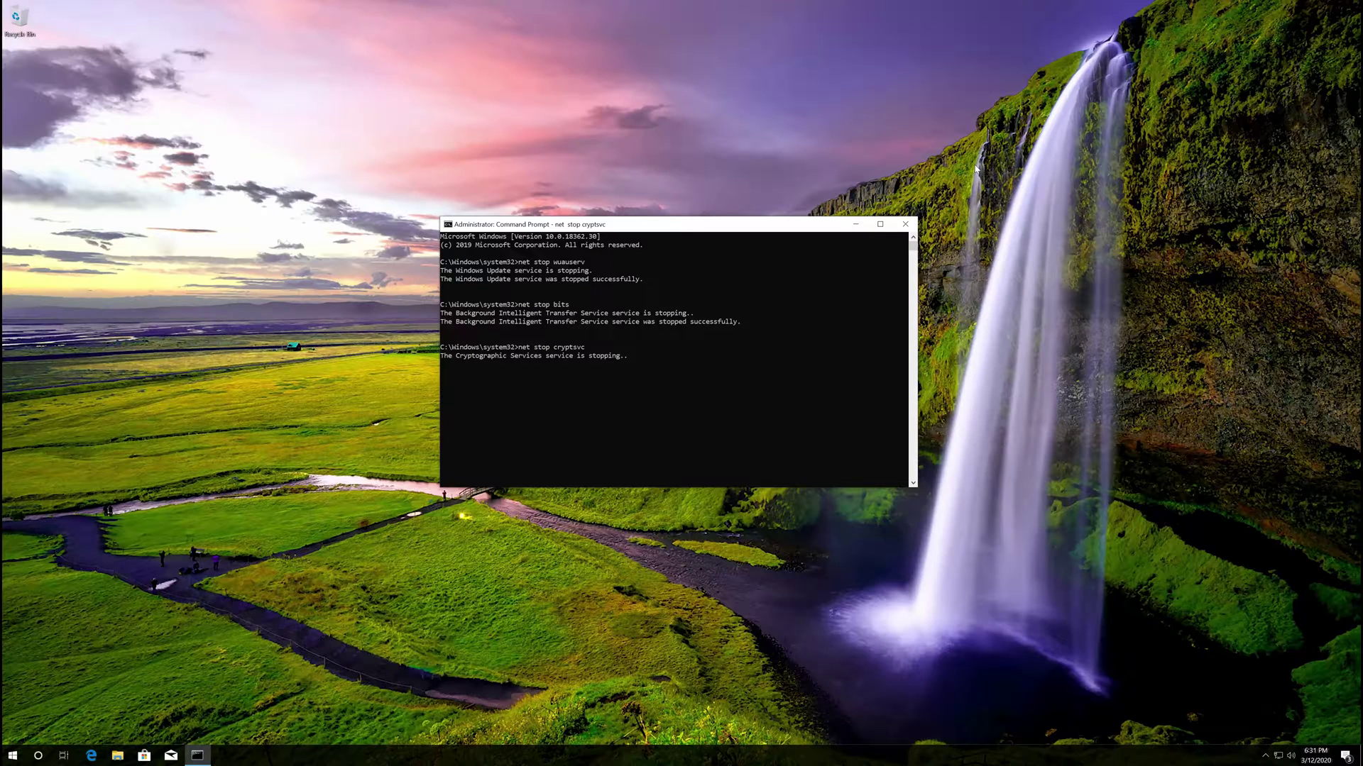
- Rename the Catroot2 folder with the command "ren %systemroot%\System32\Catroot2 Catroot2.old"
{"action": "type", "text": "ren %systemroot%\\"}
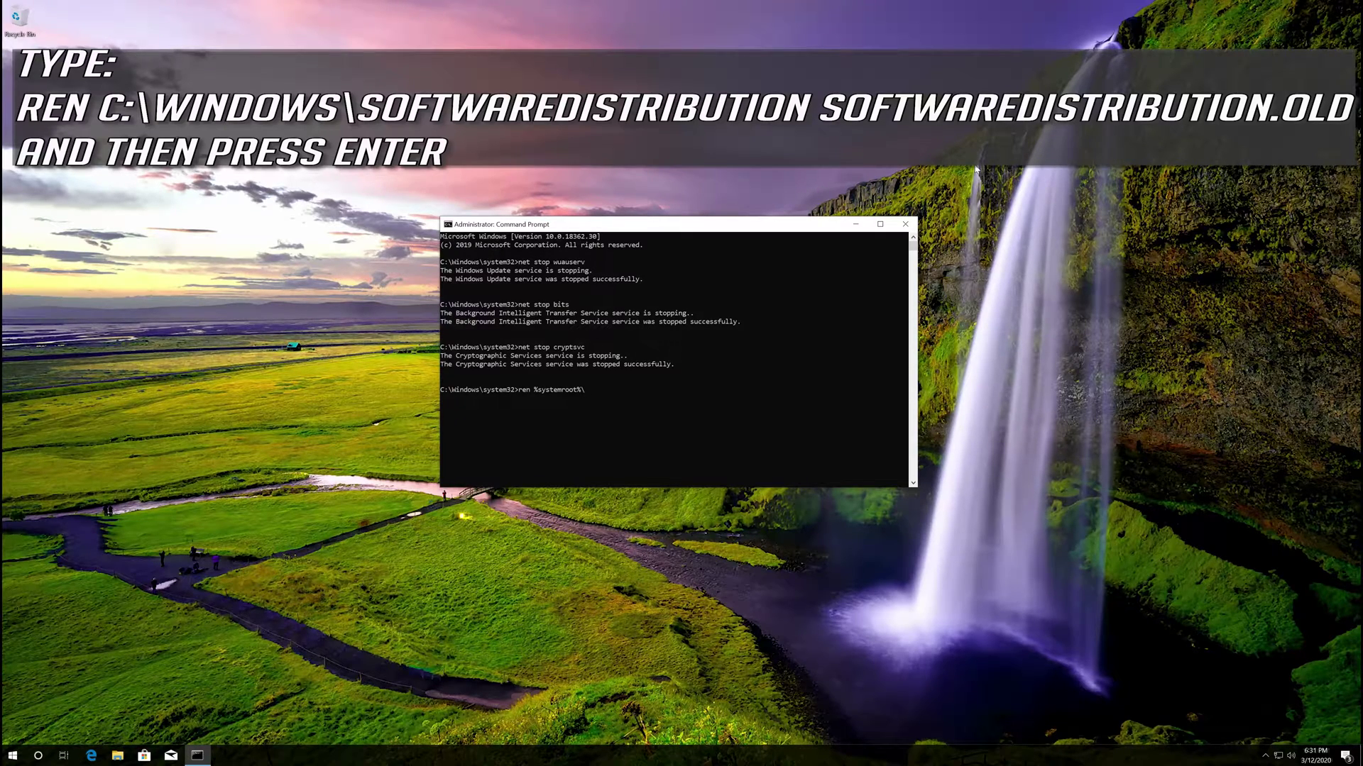
{"action": "type", "text": "ste"}
{"action": "type", "text": "m32\\Catroot2 Catr"}
{"action": "type", "text": "oot2.old"}
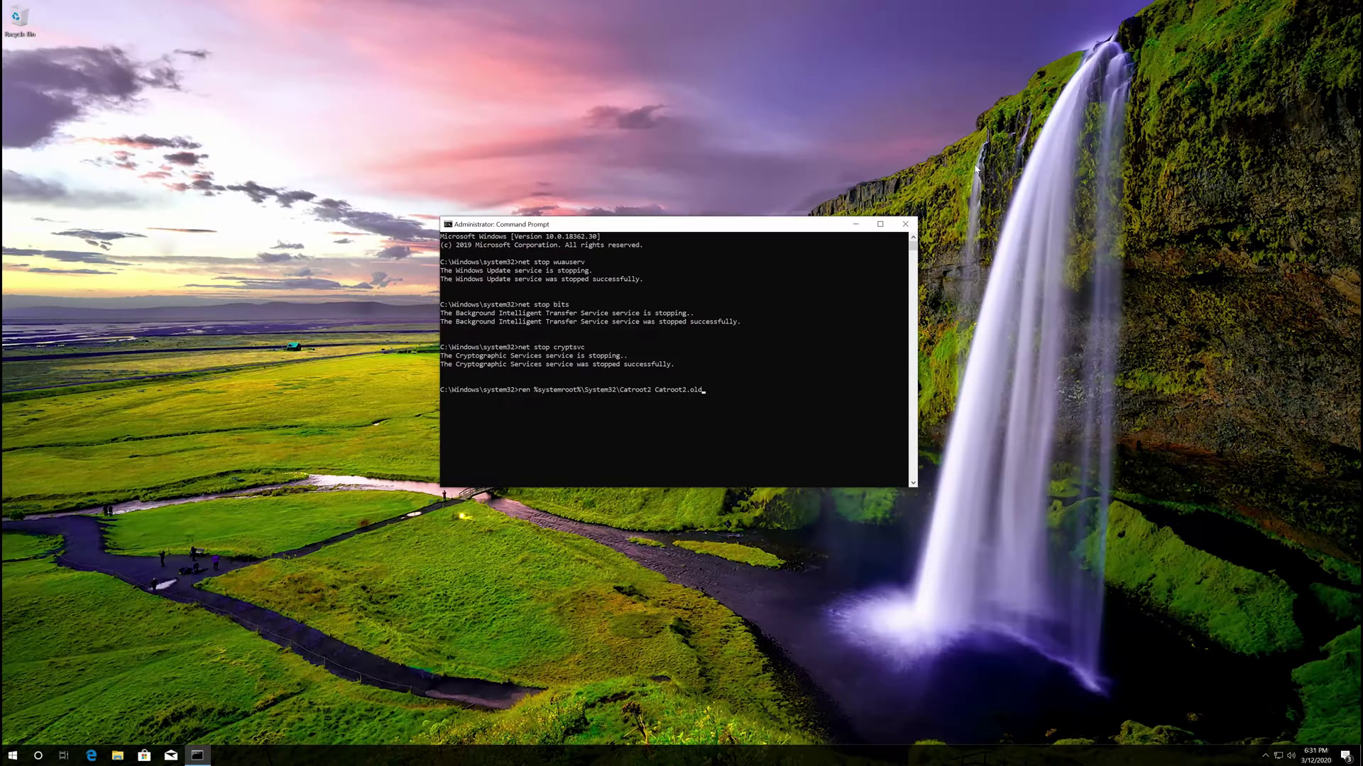
{"action": "key", "text": "Return"}
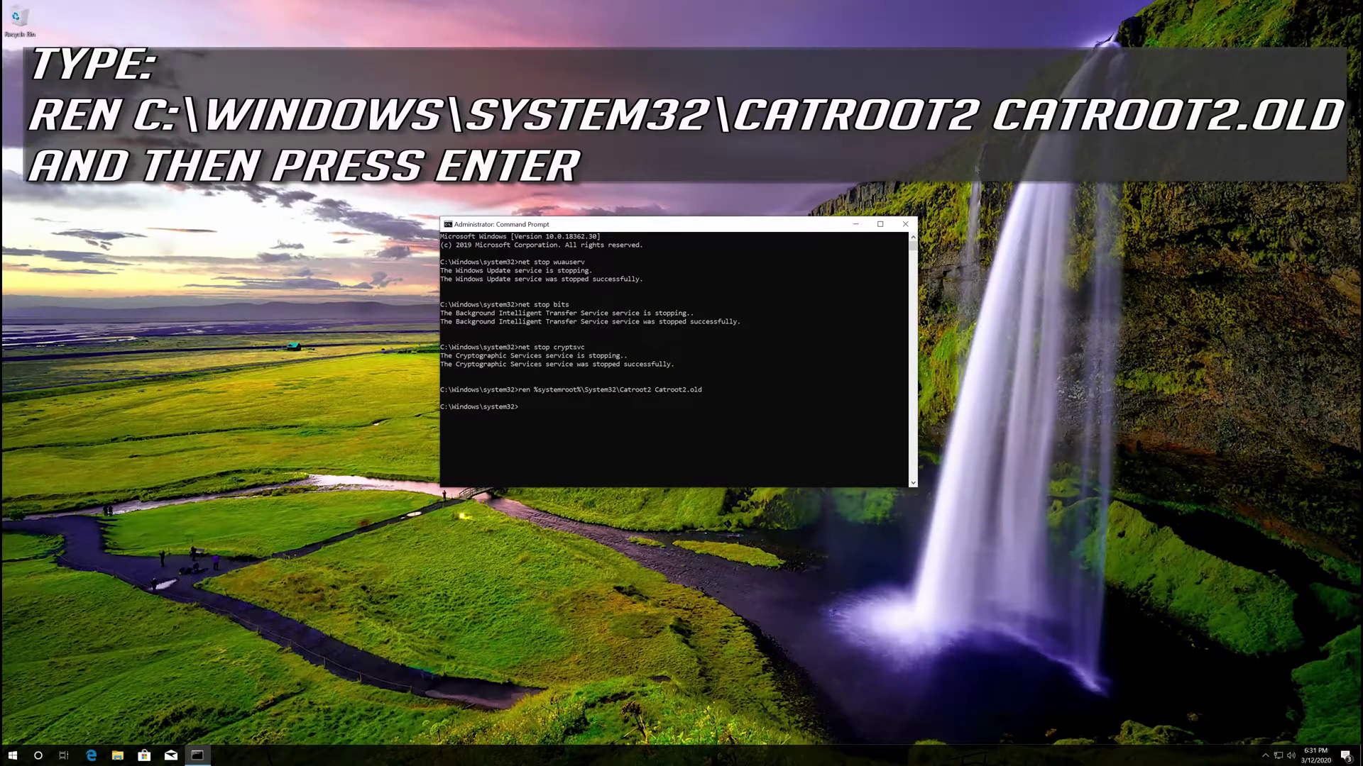
- Rename the update download folder with the command "ren %systemroot%\SoftwareDistribution SoftwareDistribution.old"
{"action": "type", "text": "ren %systemroot%\\SoftwareDi"}
{"action": "type", "text": "str"}
{"action": "type", "text": "ibution SoftwareDistribution"}
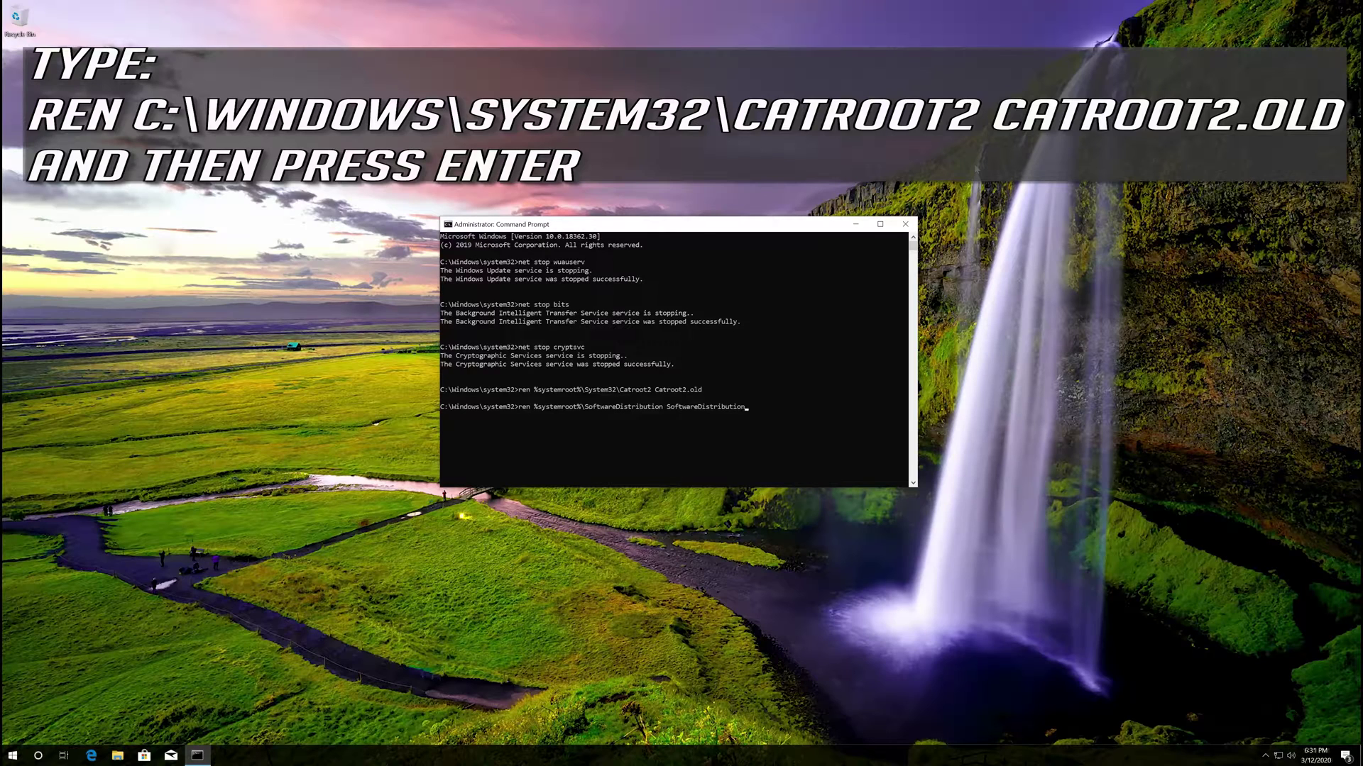
{"action": "type", "text": ".old"}
{"action": "key", "text": "Return"}
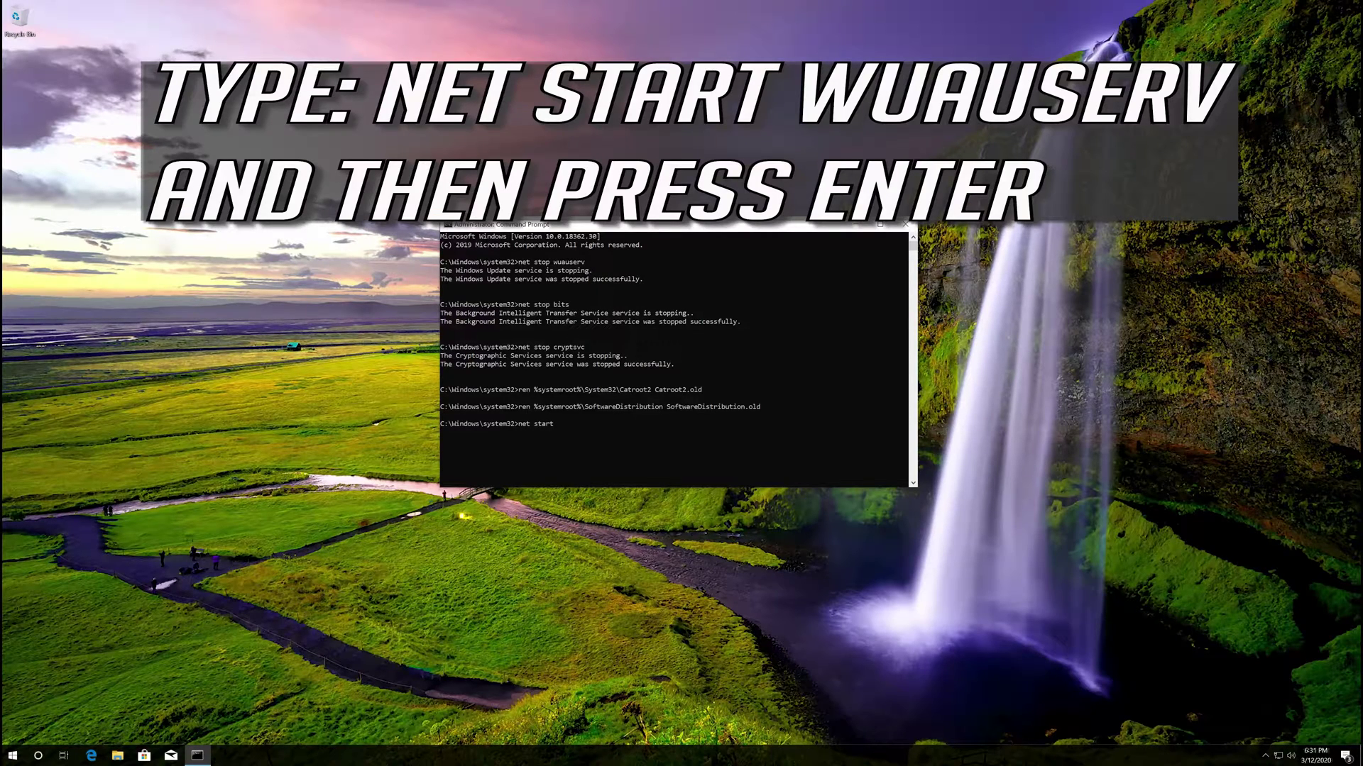
- Start the wuauserv, bits and cryptsvc services with net start commands and exit the Command Prompt
{"action": "type", "text": "net start wuauserv"}
{"action": "key", "text": "Return"}
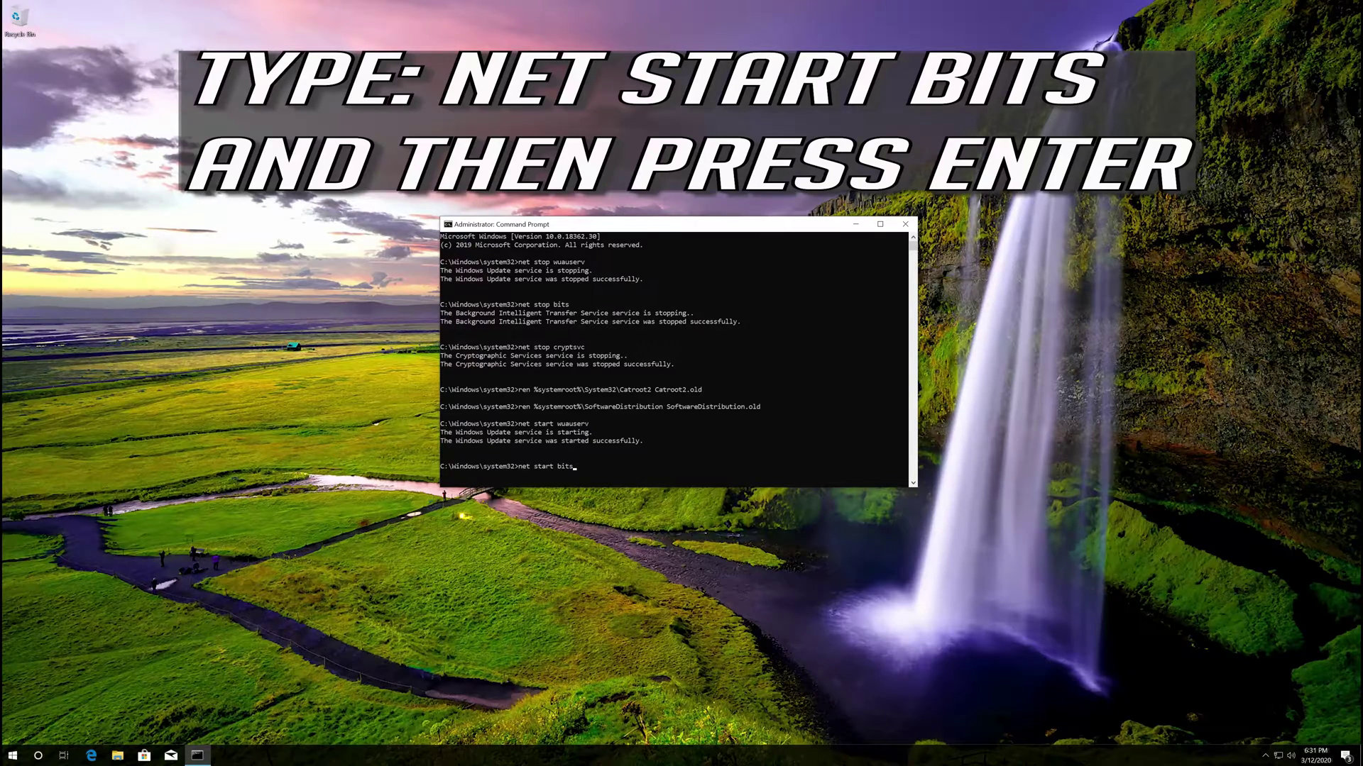
{"action": "key", "text": "Return"}
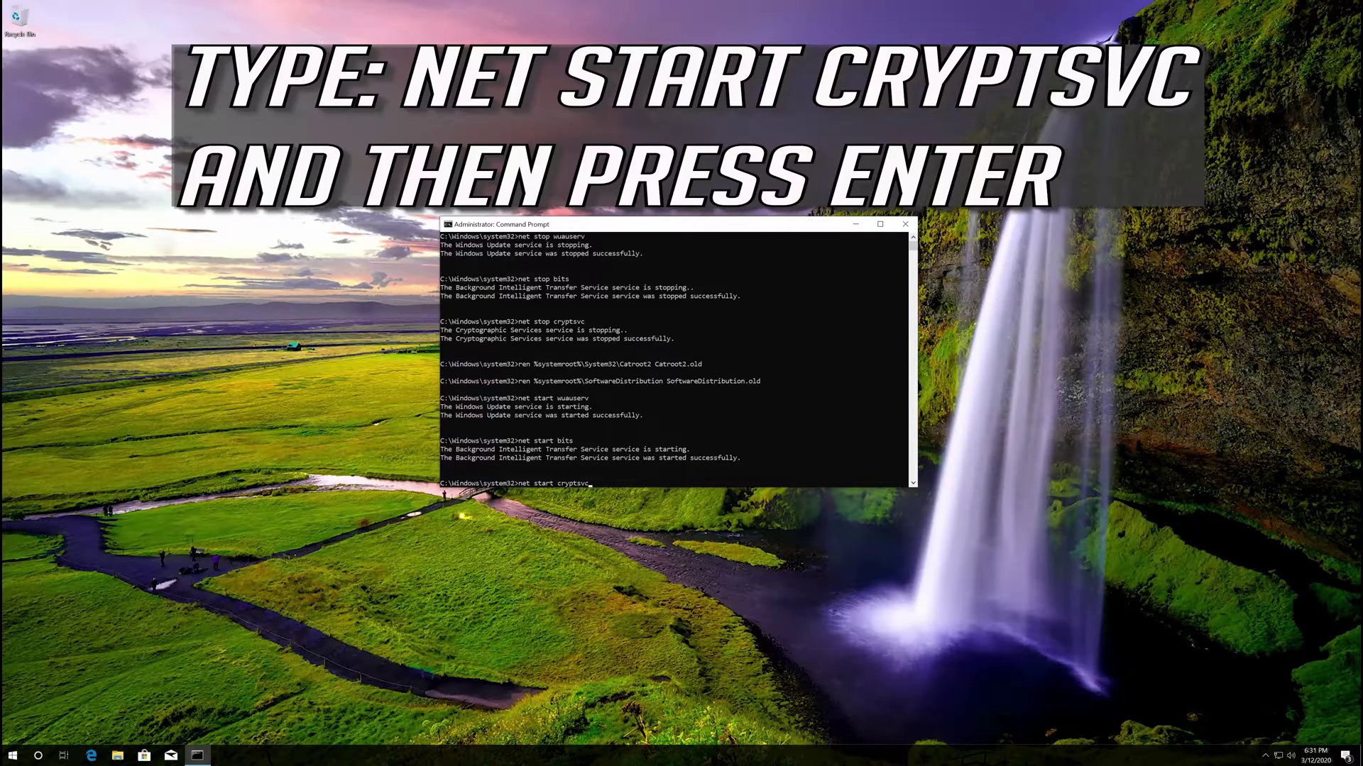
{"action": "key", "text": "Return"}
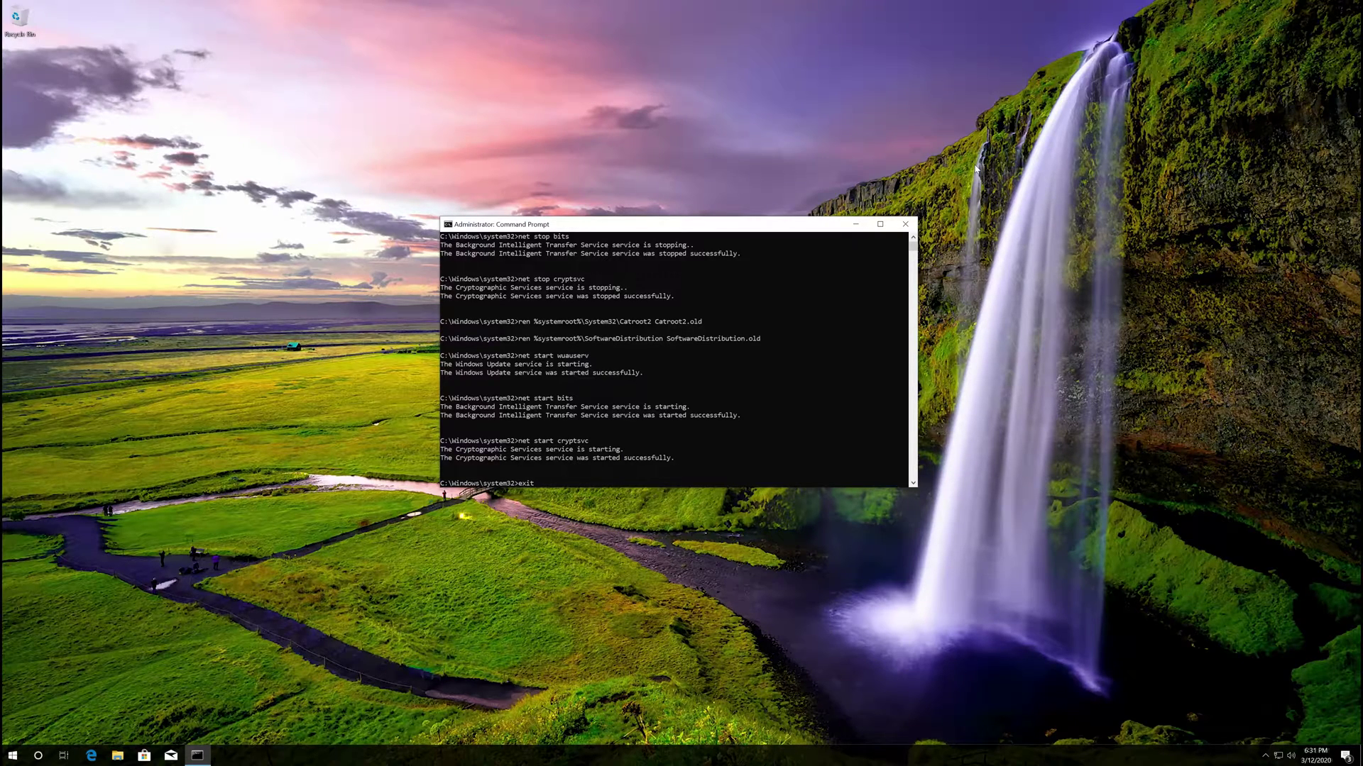
{"action": "key", "text": "Return"}
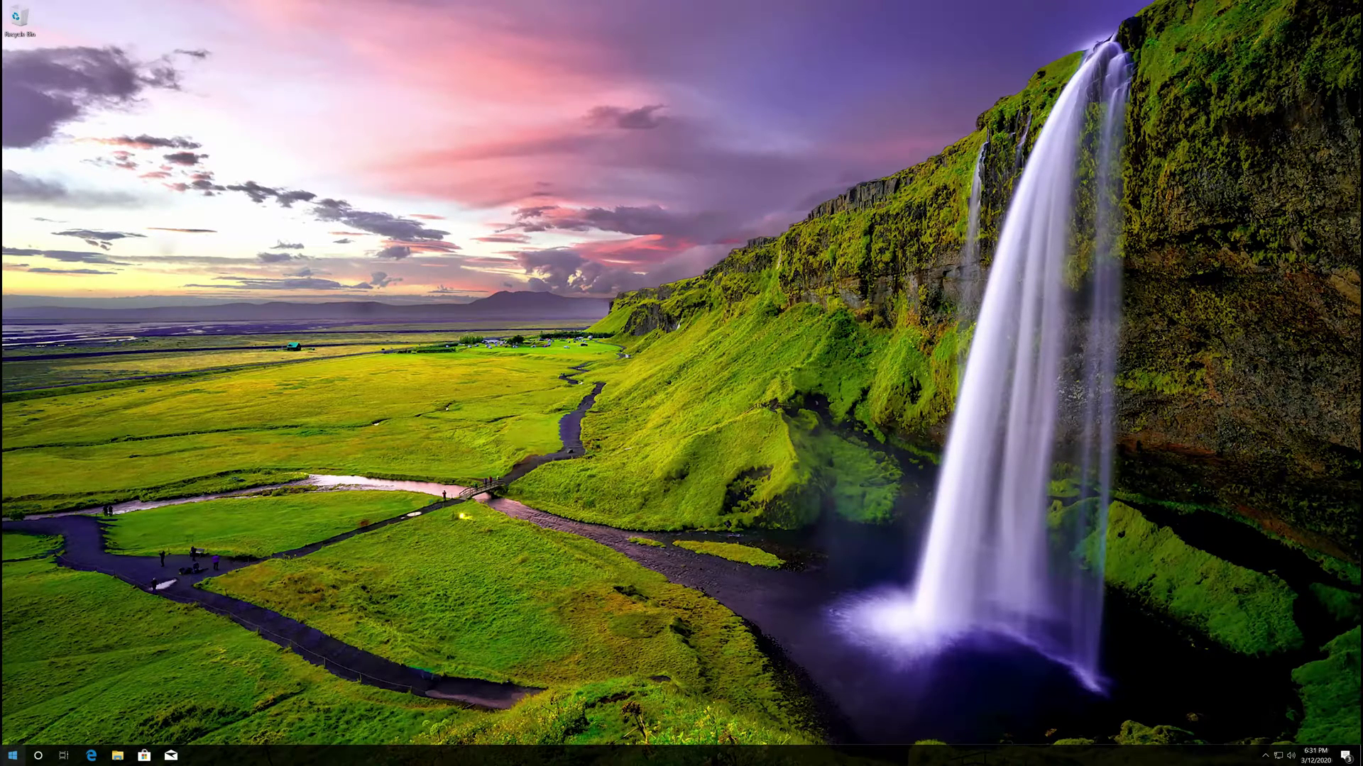
- Search Windows for "notepad" and open the Notepad app
{"action": "left_click", "coordinate": [13, 755]}
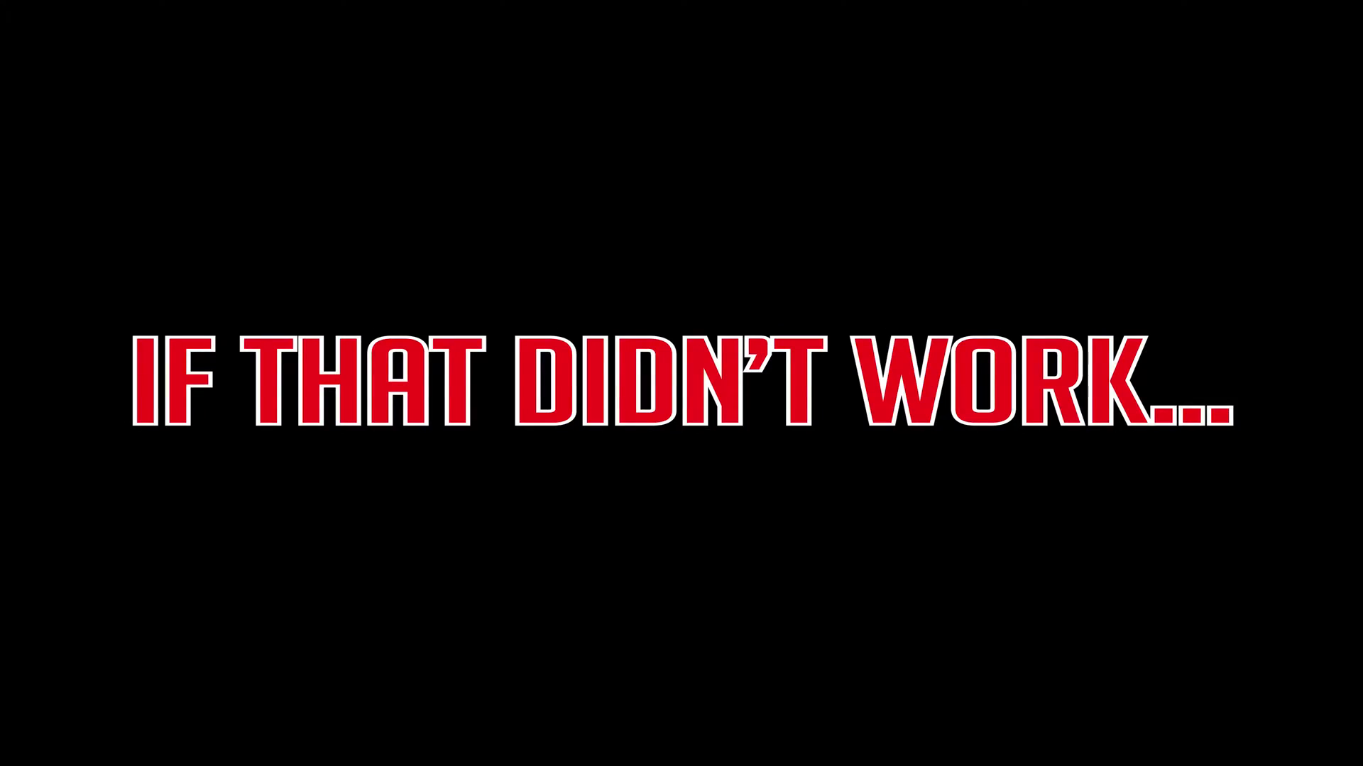
{"action": "key", "text": "super"}
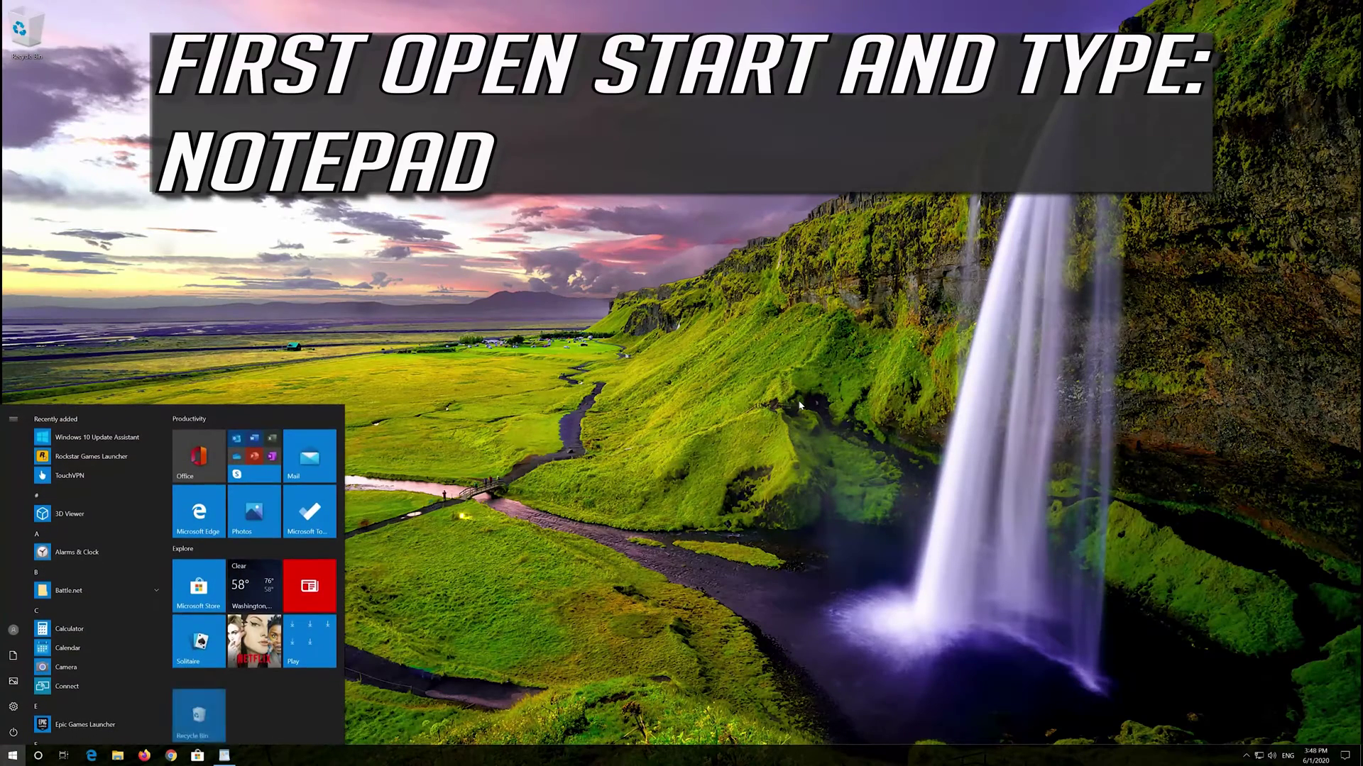
{"action": "type", "text": "note"}
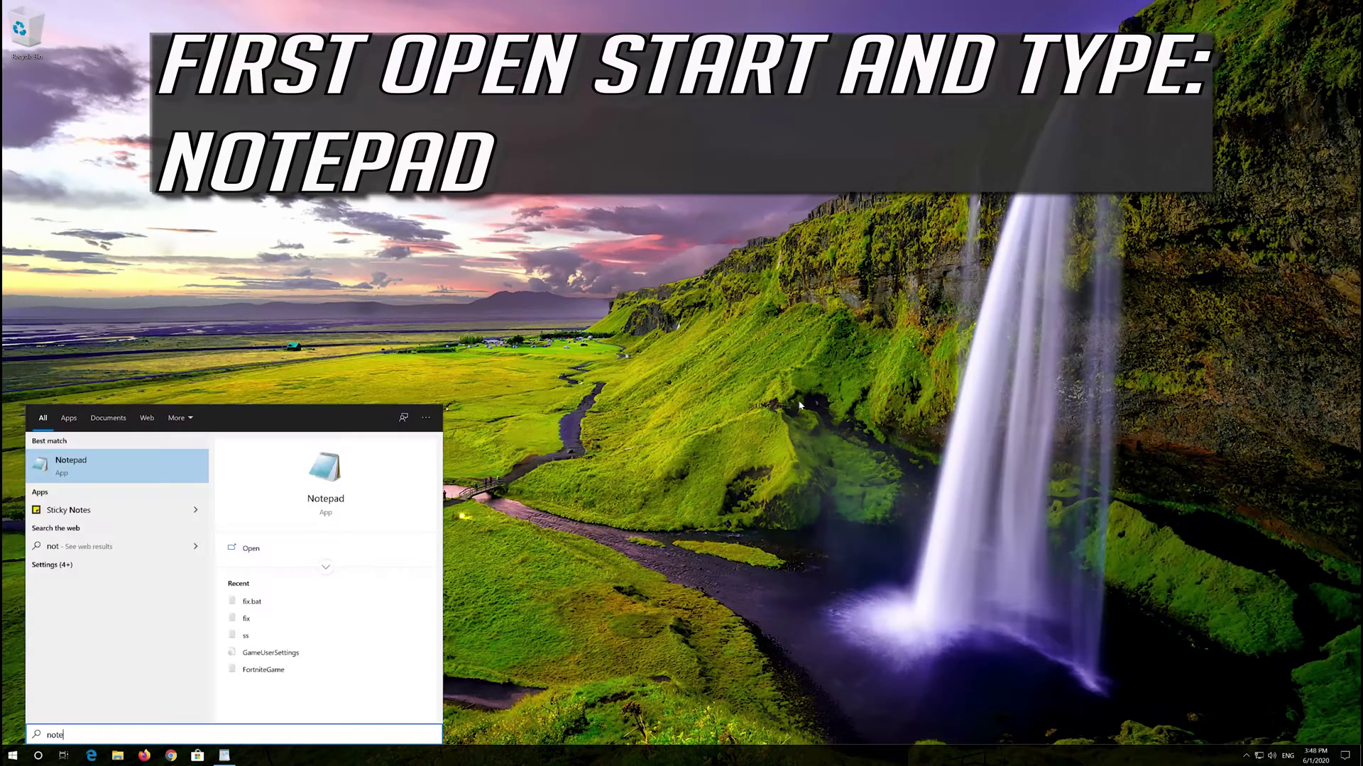
{"action": "type", "text": "pad"}
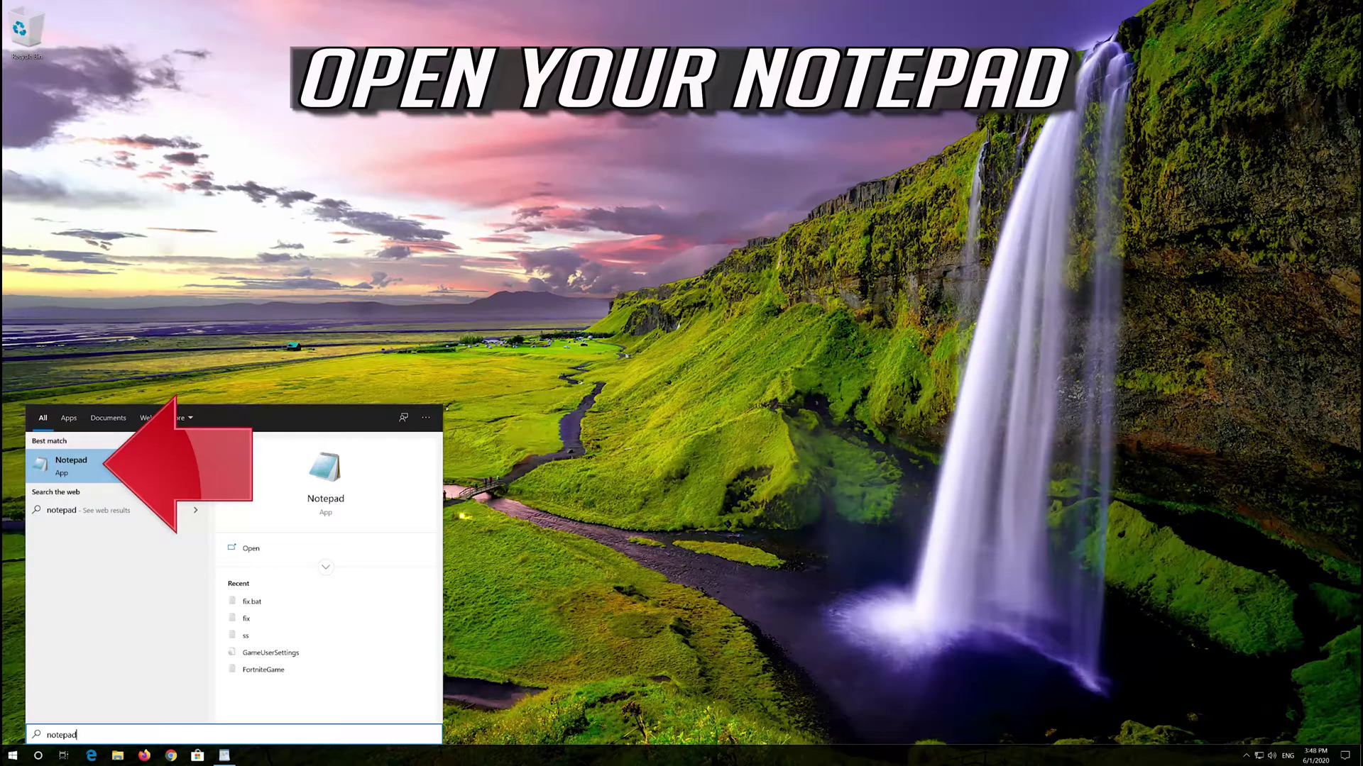
{"action": "left_click", "coordinate": [139, 470]}
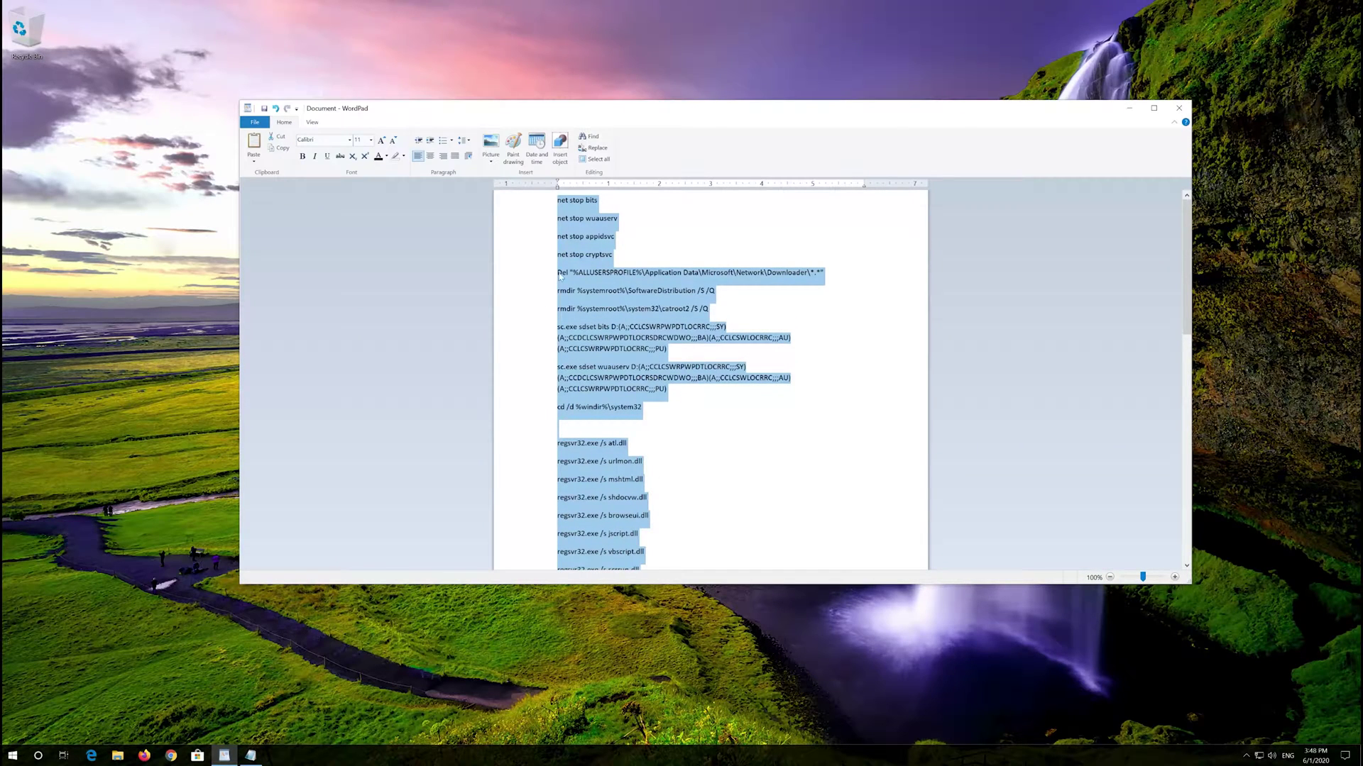
- Copy the entire list of repair commands, from "net stop bits" through the final net start lines, in the WordPad document
{"action": "left_click", "coordinate": [559, 202]}
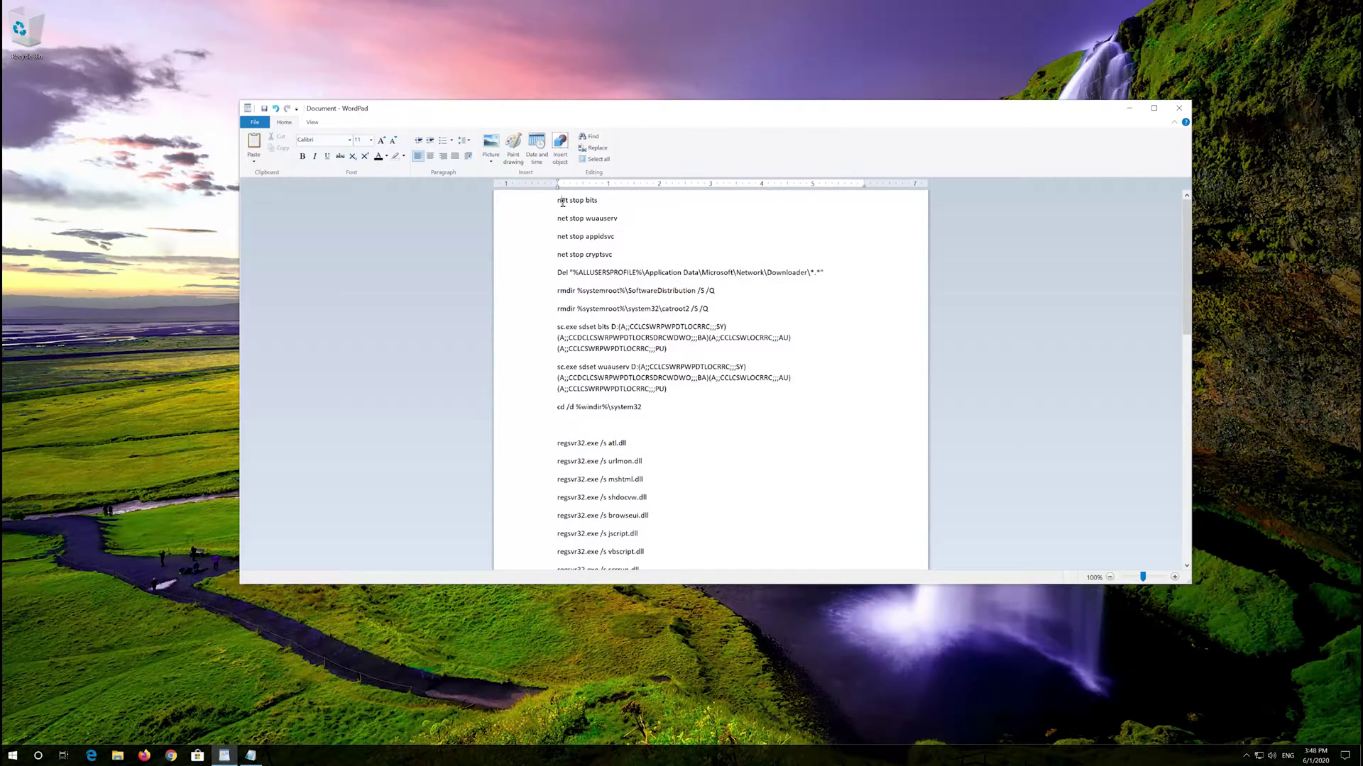
{"action": "left_click_drag", "start_coordinate": [559, 201], "coordinate": [888, 754]}
{"action": "scroll", "coordinate": [697, 450], "scroll_direction": "up", "scroll_amount": 1}
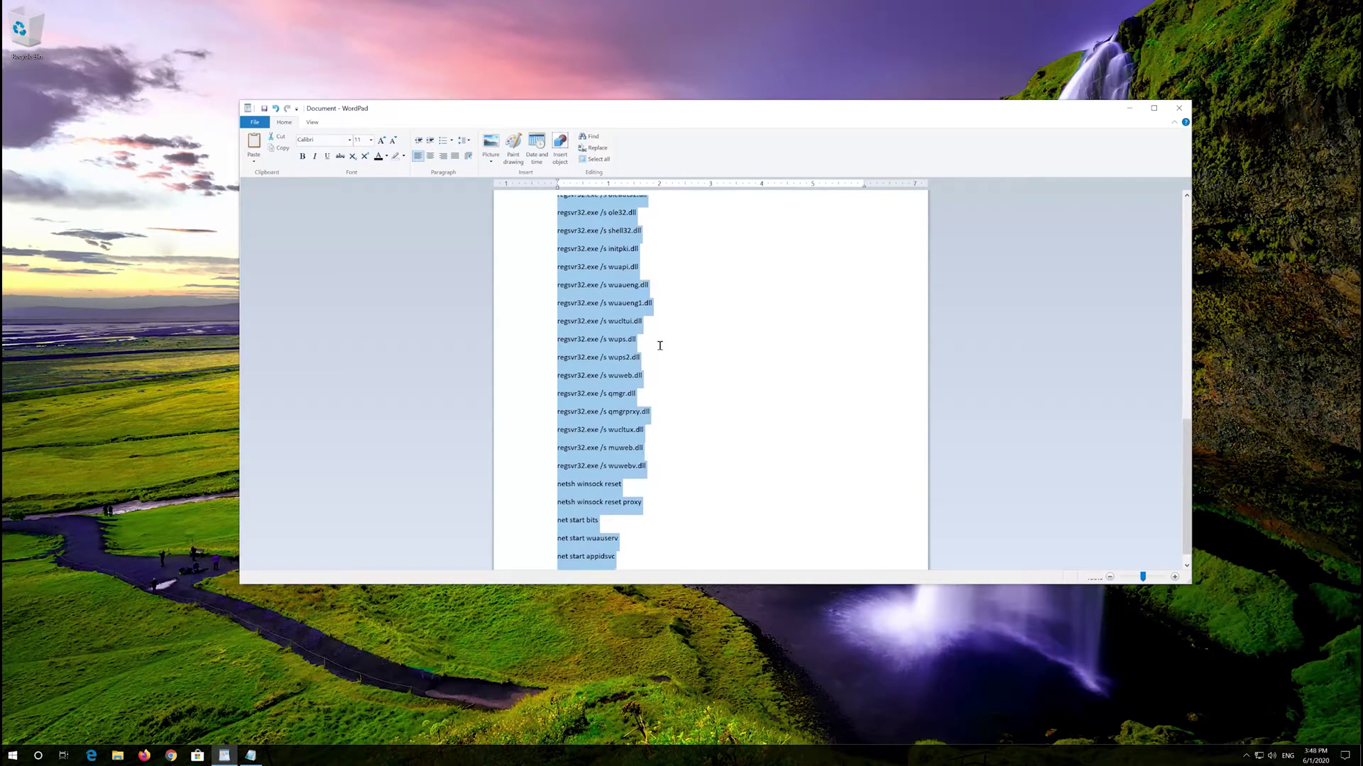
{"action": "right_click", "coordinate": [622, 318]}
{"action": "left_click", "coordinate": [637, 333]}
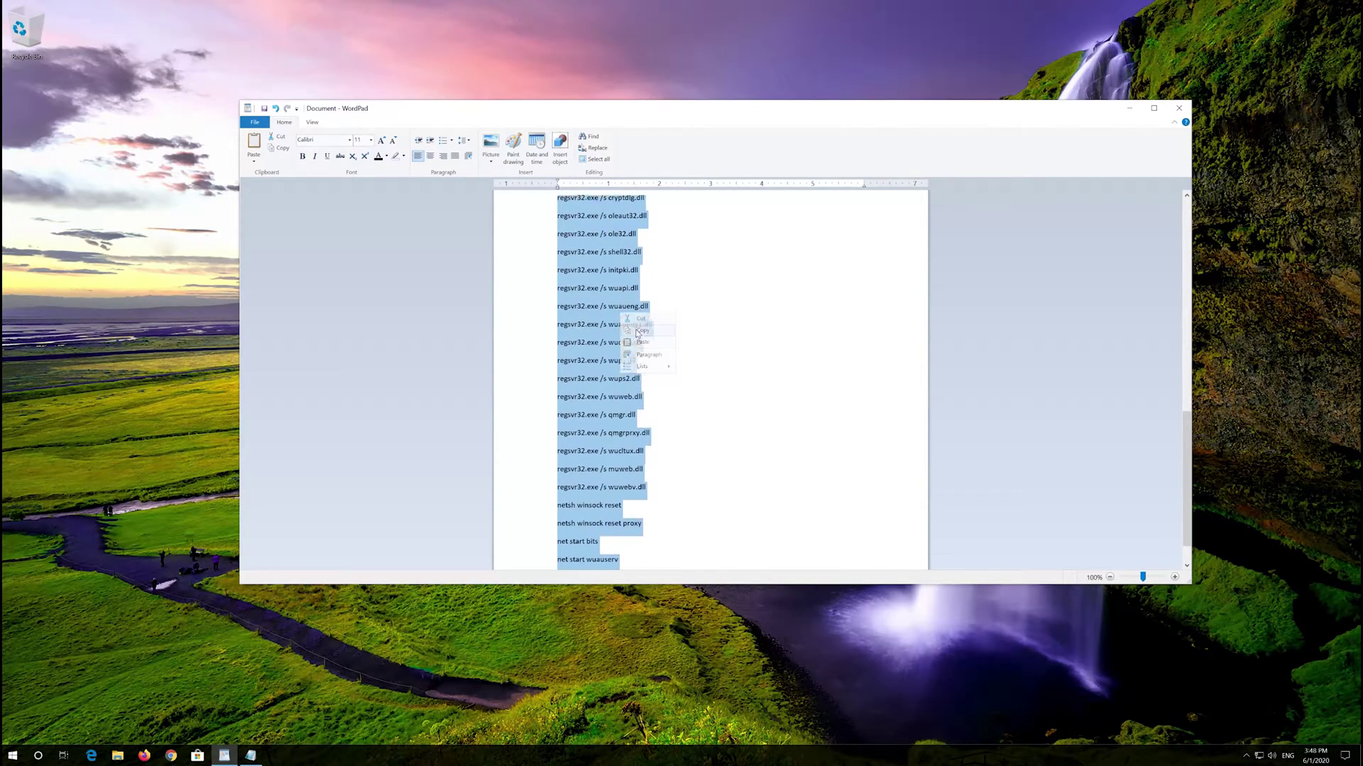
- Minimize WordPad and paste the copied repair commands into the empty Notepad document
{"action": "left_click", "coordinate": [1129, 109]}
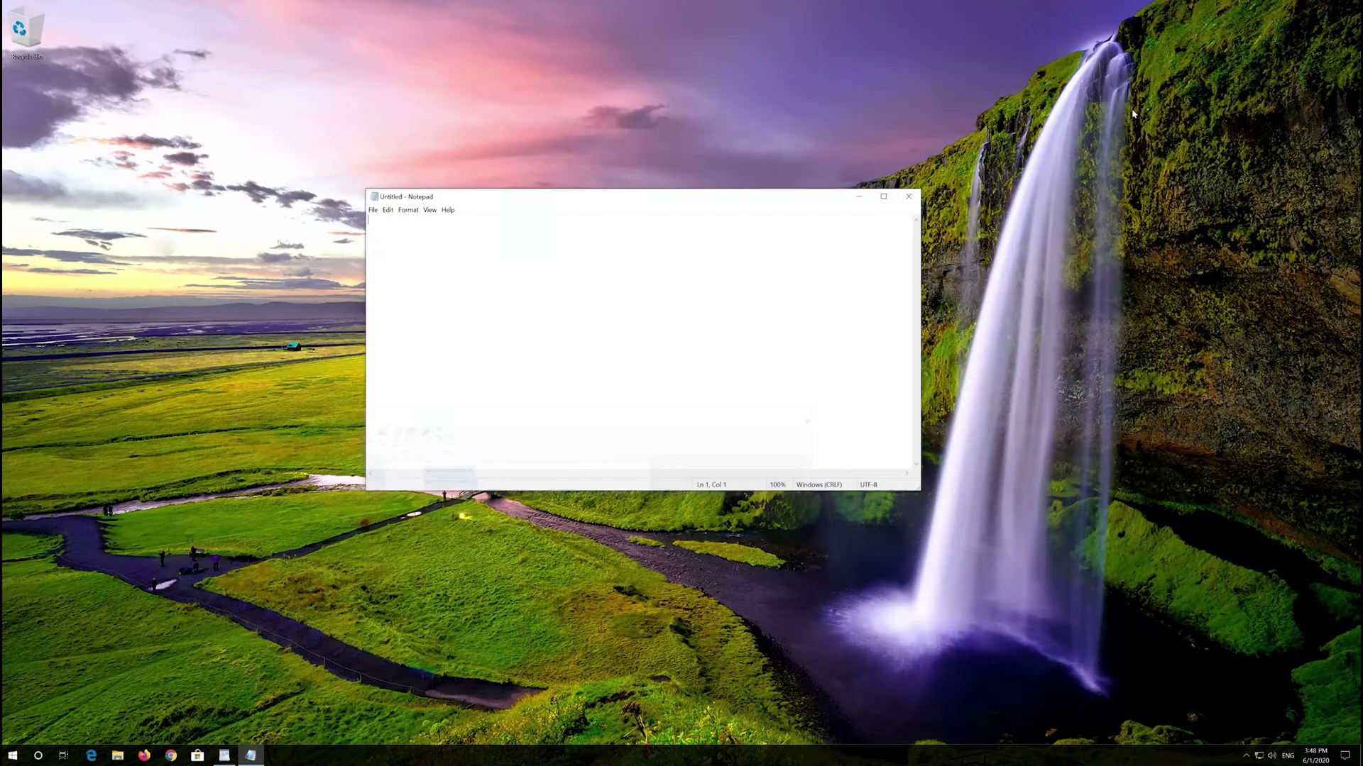
{"action": "left_click", "coordinate": [387, 210]}
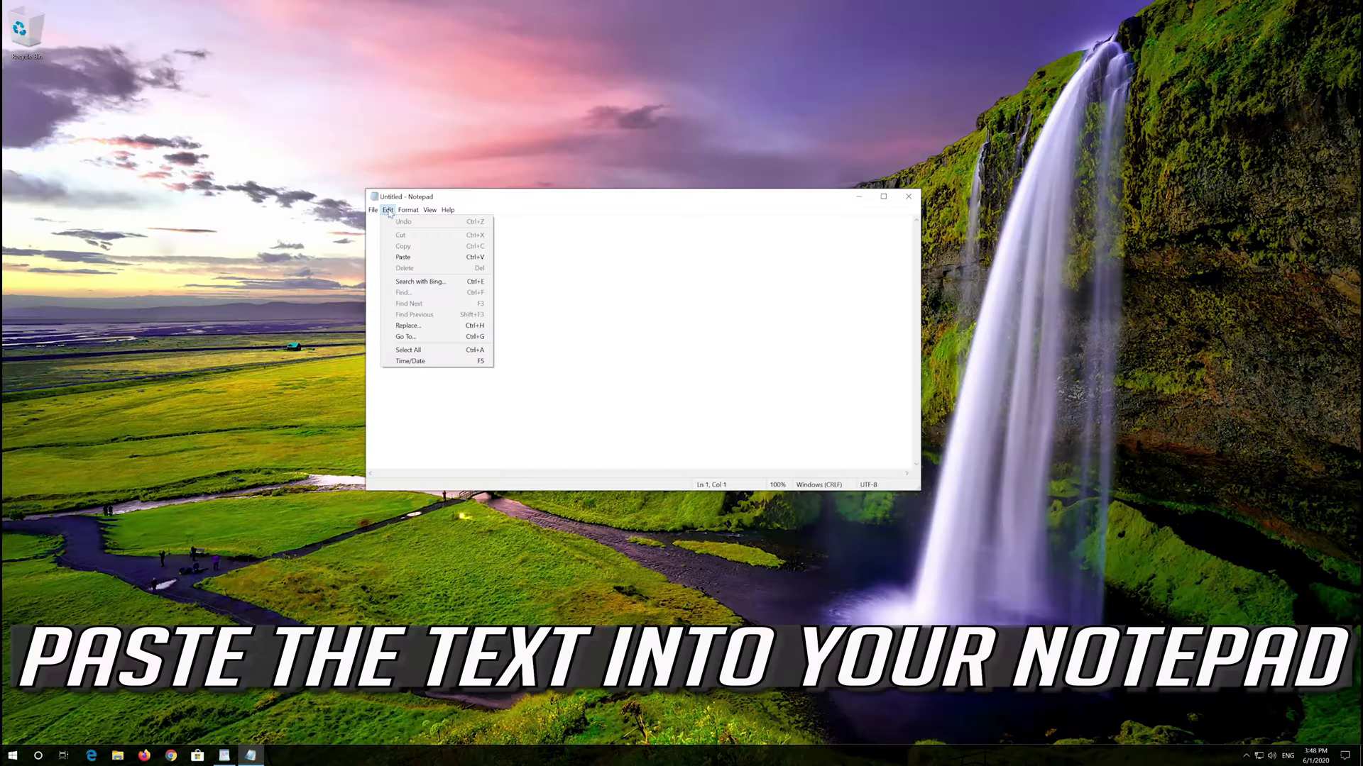
{"action": "left_click", "coordinate": [440, 257]}
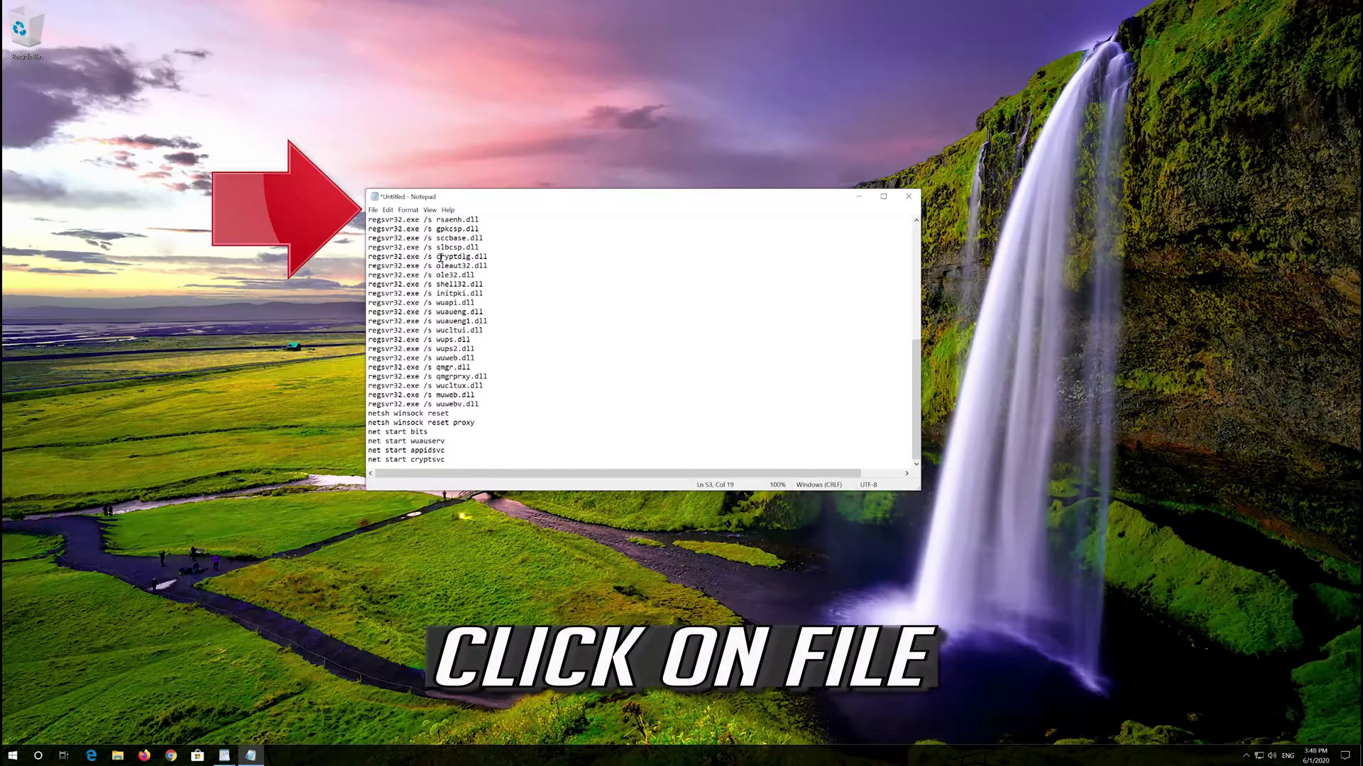
- Save the script to the Desktop as fix.bat with the file type All Files, and close Notepad
{"action": "left_click", "coordinate": [374, 211]}
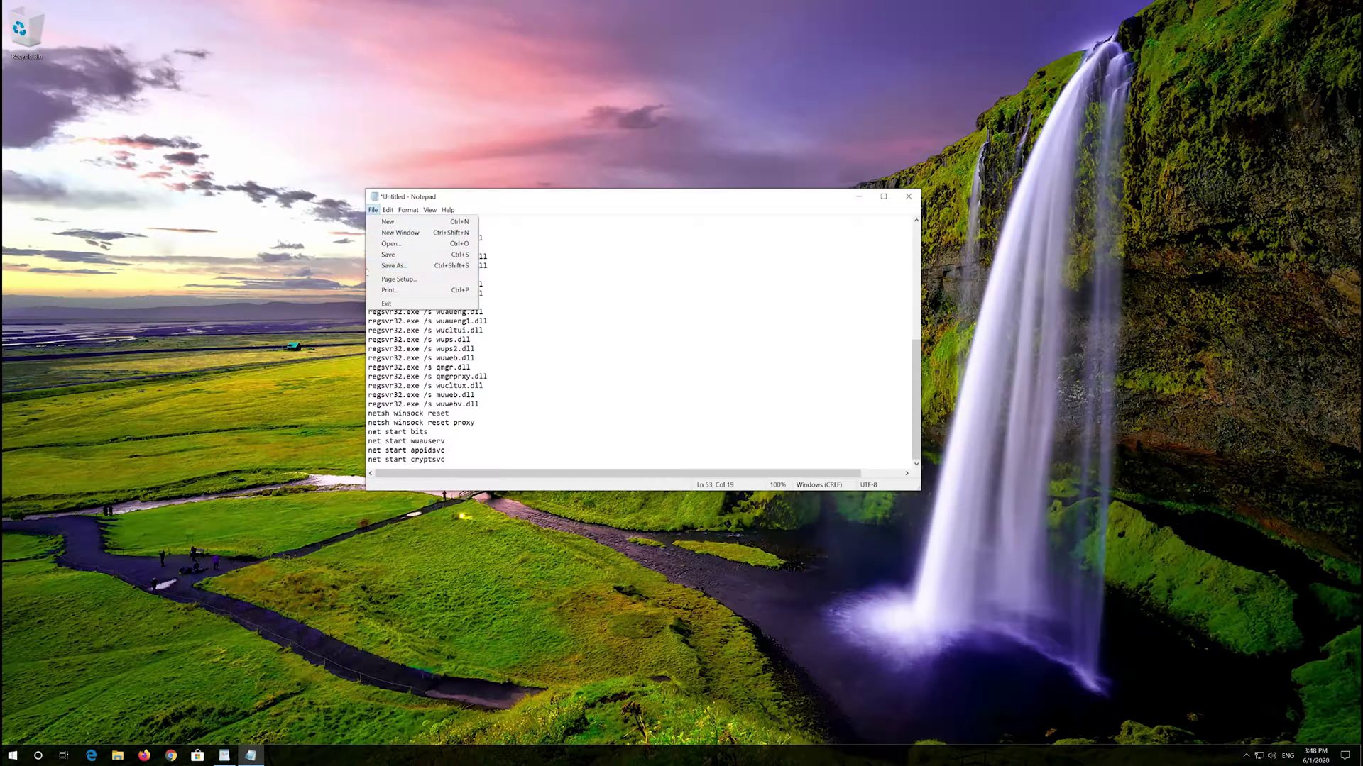
{"action": "left_click", "coordinate": [396, 267]}
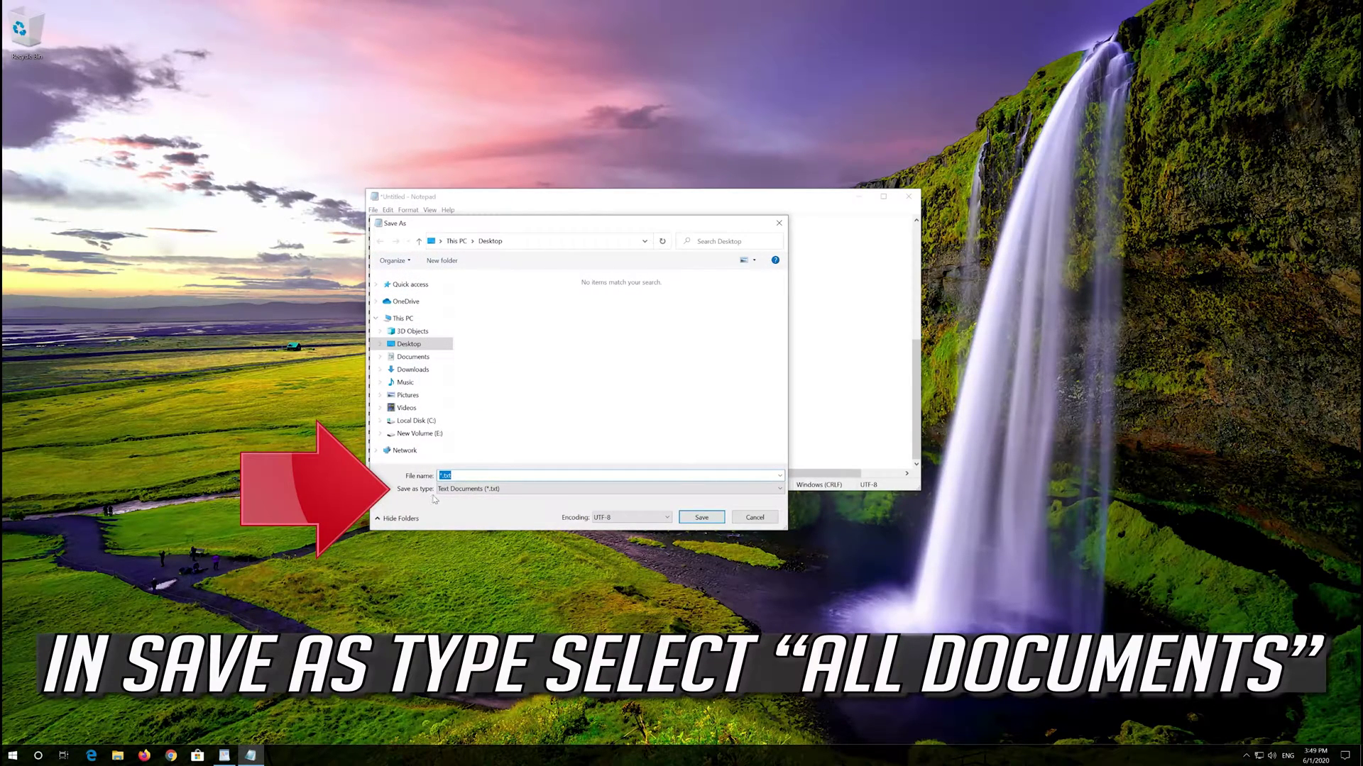
{"action": "left_click", "coordinate": [449, 489]}
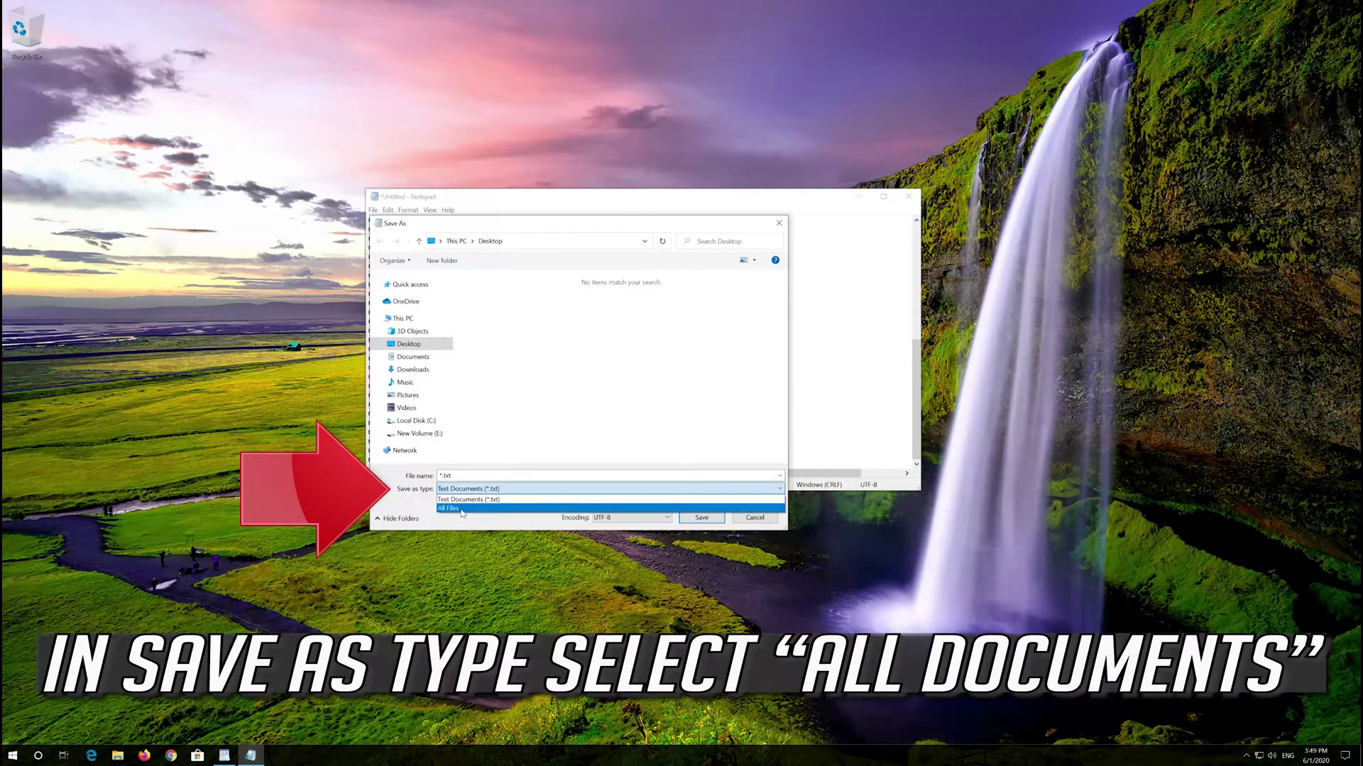
{"action": "left_click", "coordinate": [461, 509]}
{"action": "left_click", "coordinate": [449, 475]}
{"action": "key", "text": "BackSpace"}
{"action": "key", "text": "BackSpace"}
{"action": "key", "text": "BackSpace"}
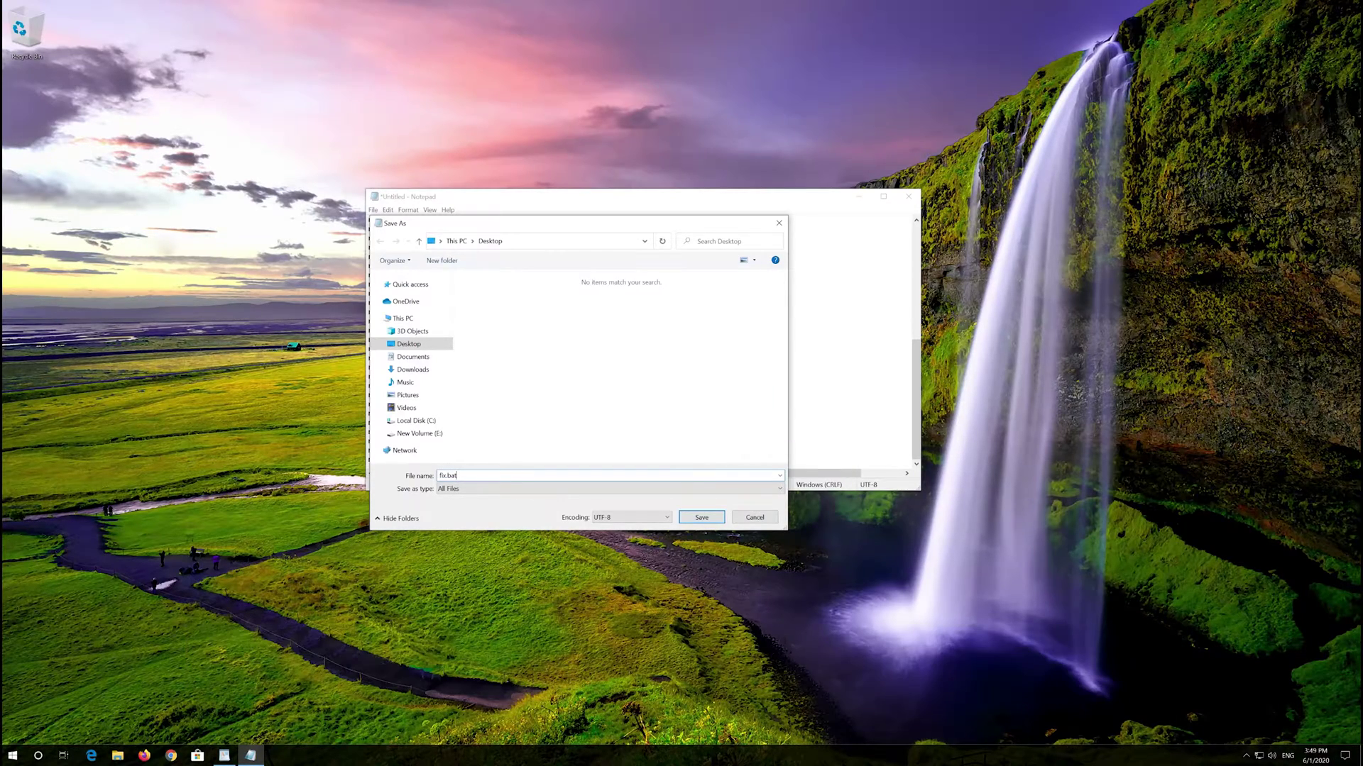
{"action": "left_click", "coordinate": [701, 517]}
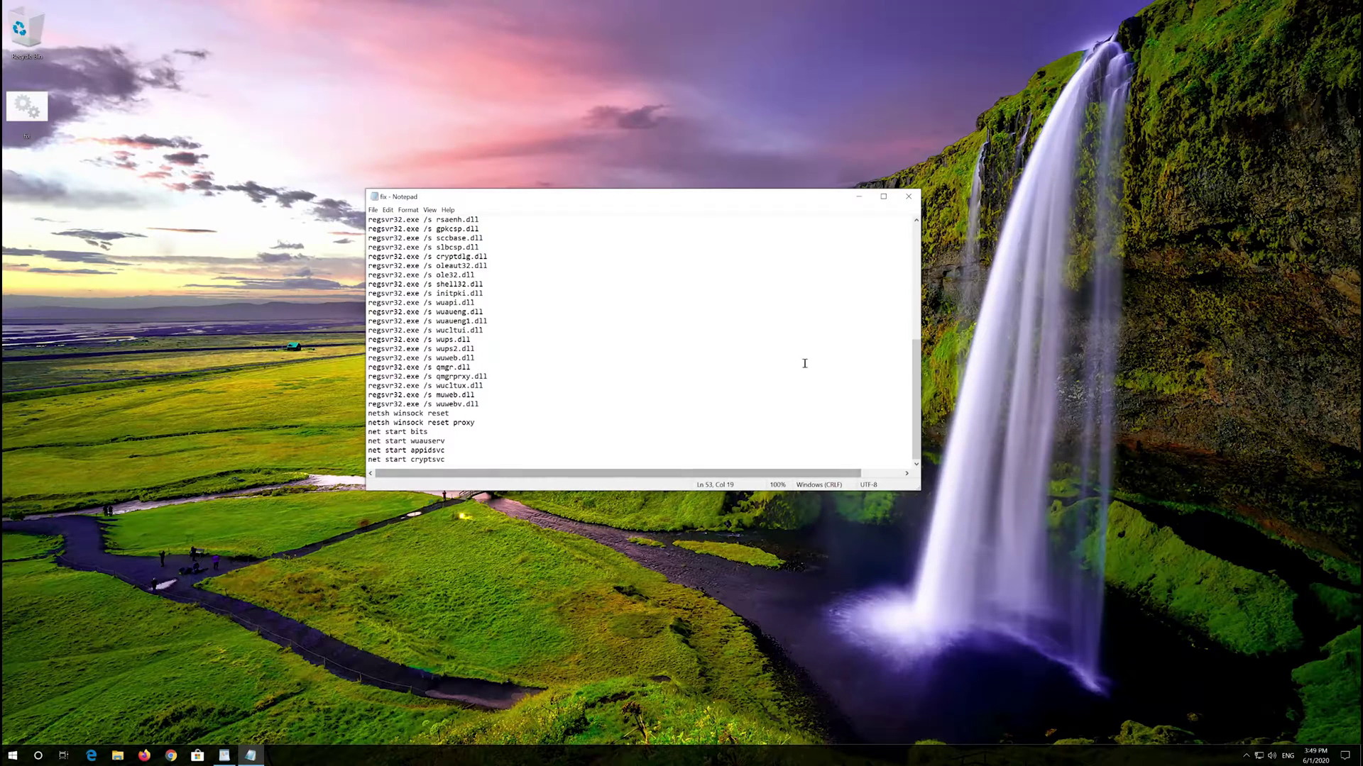
{"action": "left_click", "coordinate": [907, 197]}
- Run the fix.bat file on the desktop as administrator, allow the changes, and answer Y to the Downloader files deletion prompt
{"action": "right_click", "coordinate": [14, 108]}
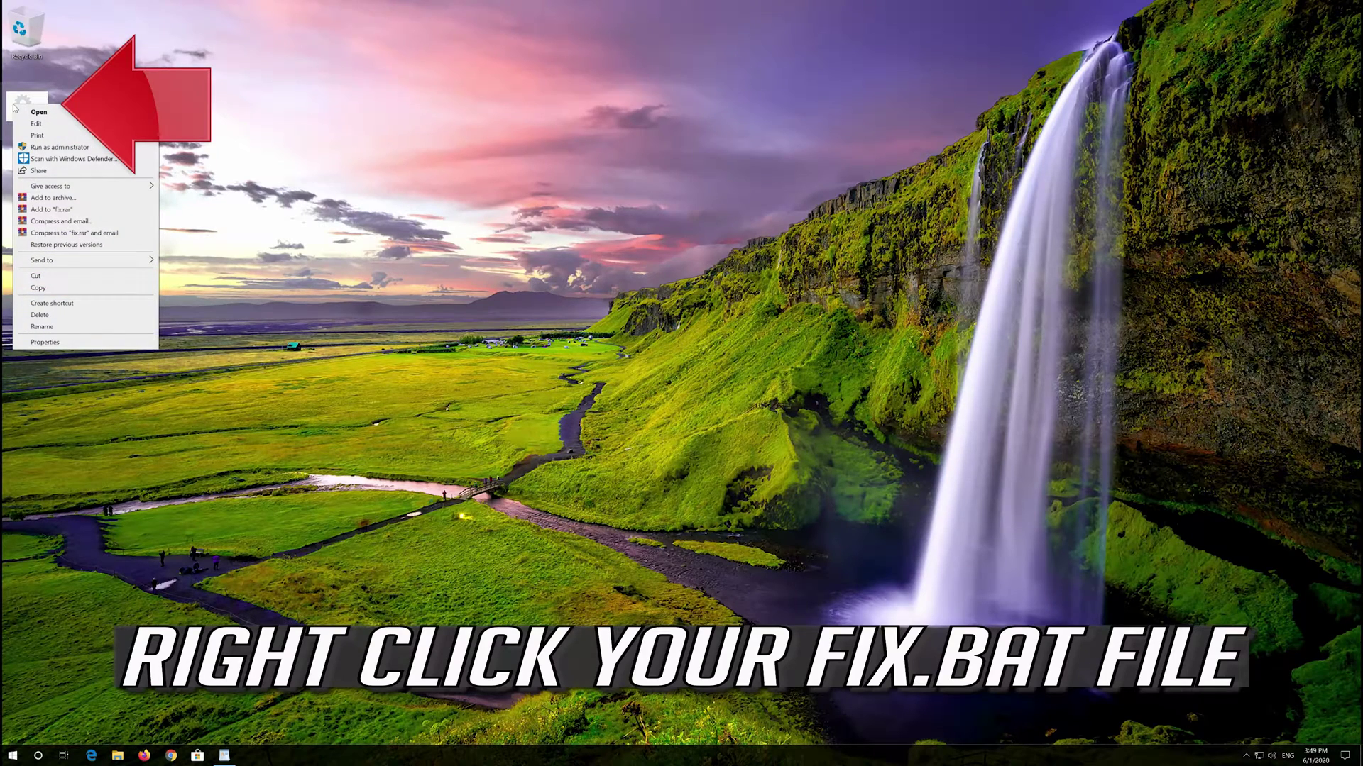
{"action": "left_click", "coordinate": [60, 147]}
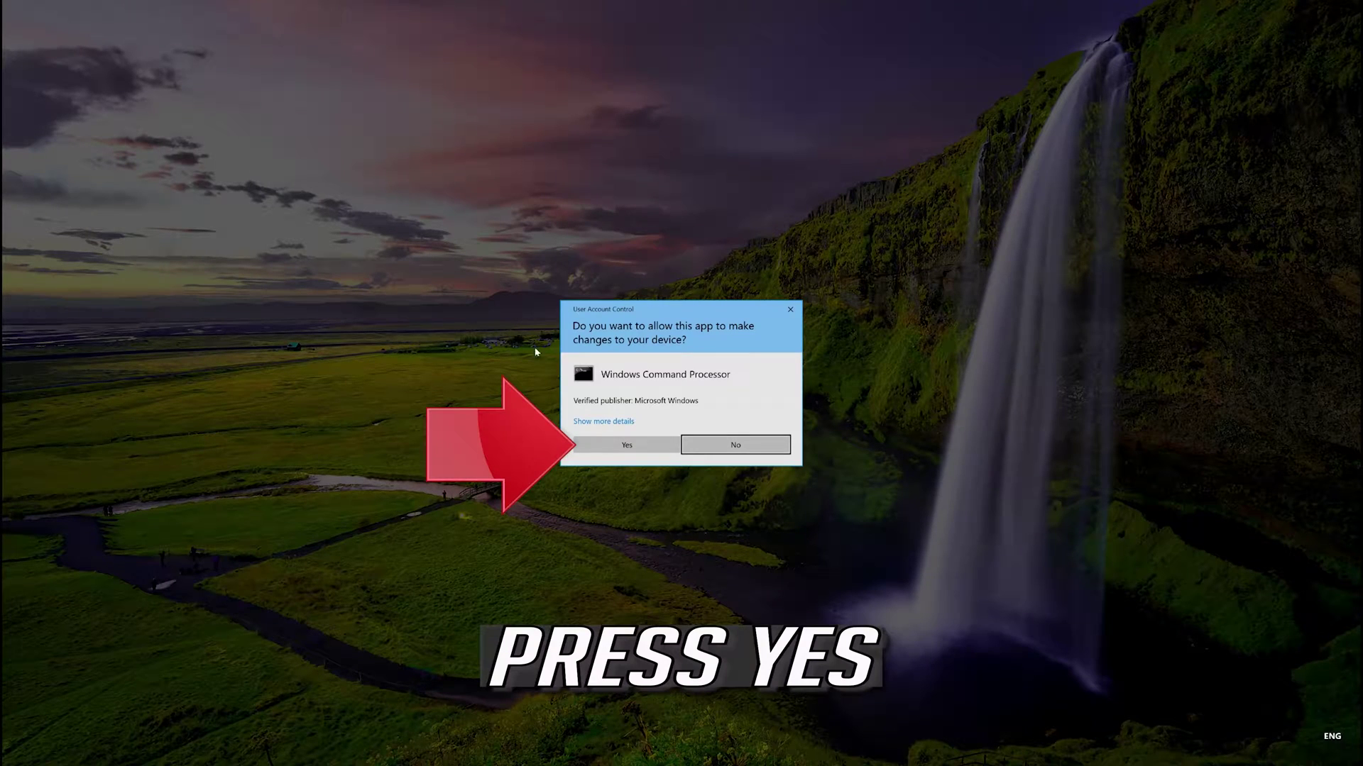
{"action": "left_click", "coordinate": [635, 447]}
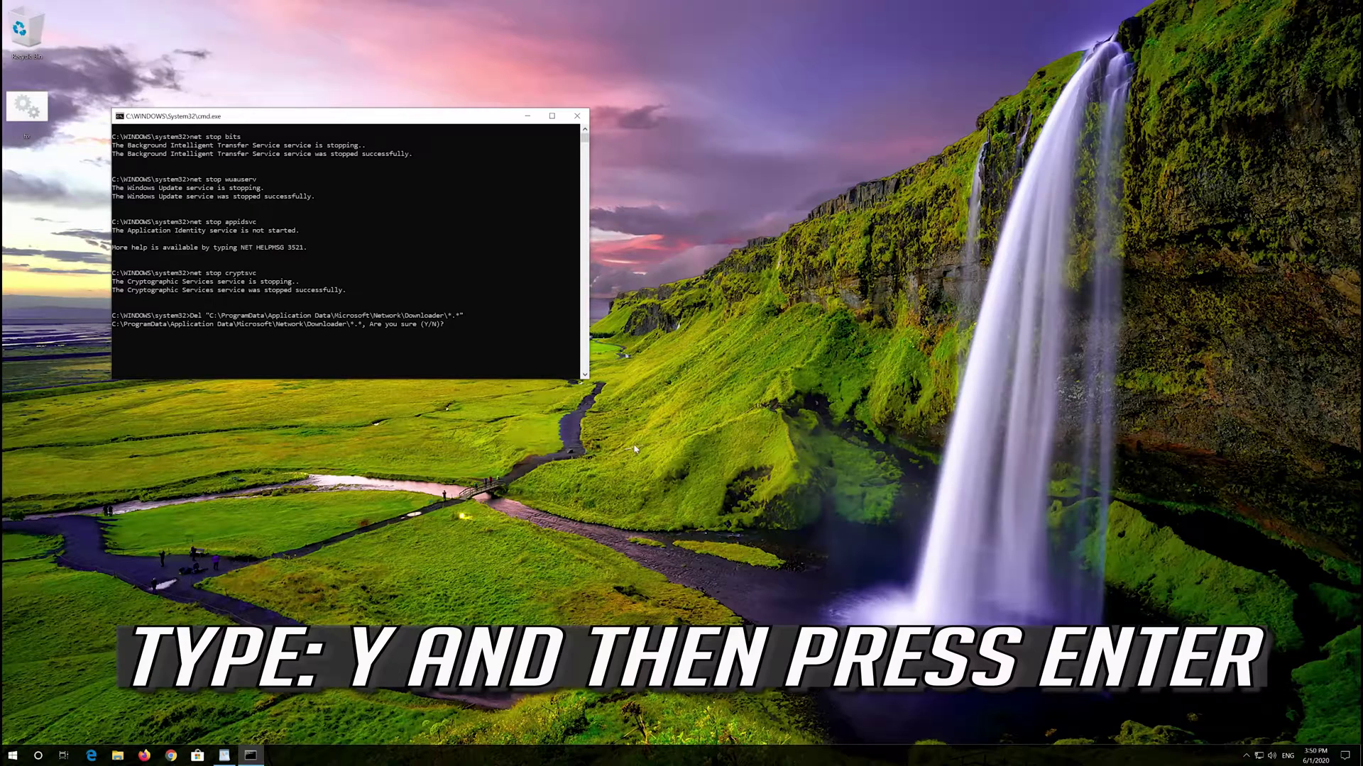
{"action": "type", "text": "Y"}
{"action": "key", "text": "Return"}
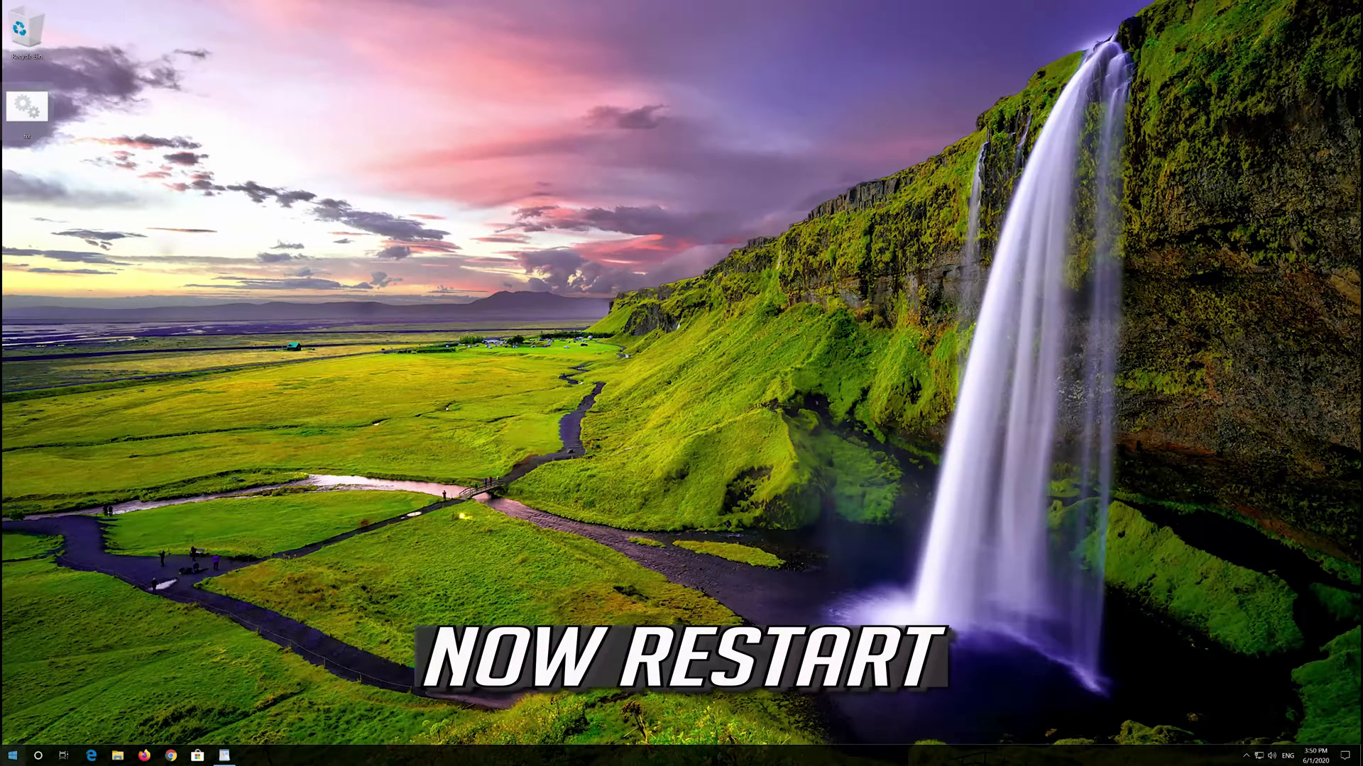
- Restart the computer
{"action": "left_click", "coordinate": [9, 755]}
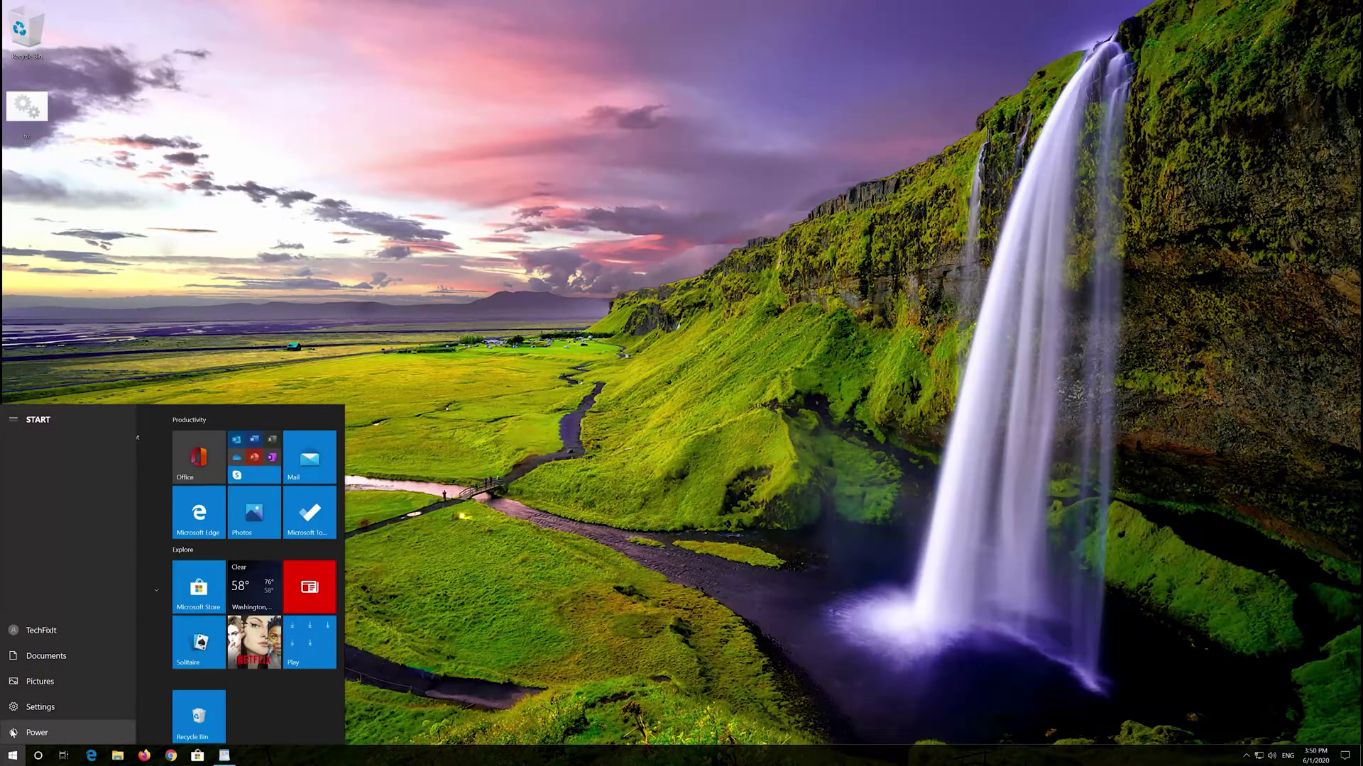
{"action": "left_click", "coordinate": [25, 733]}
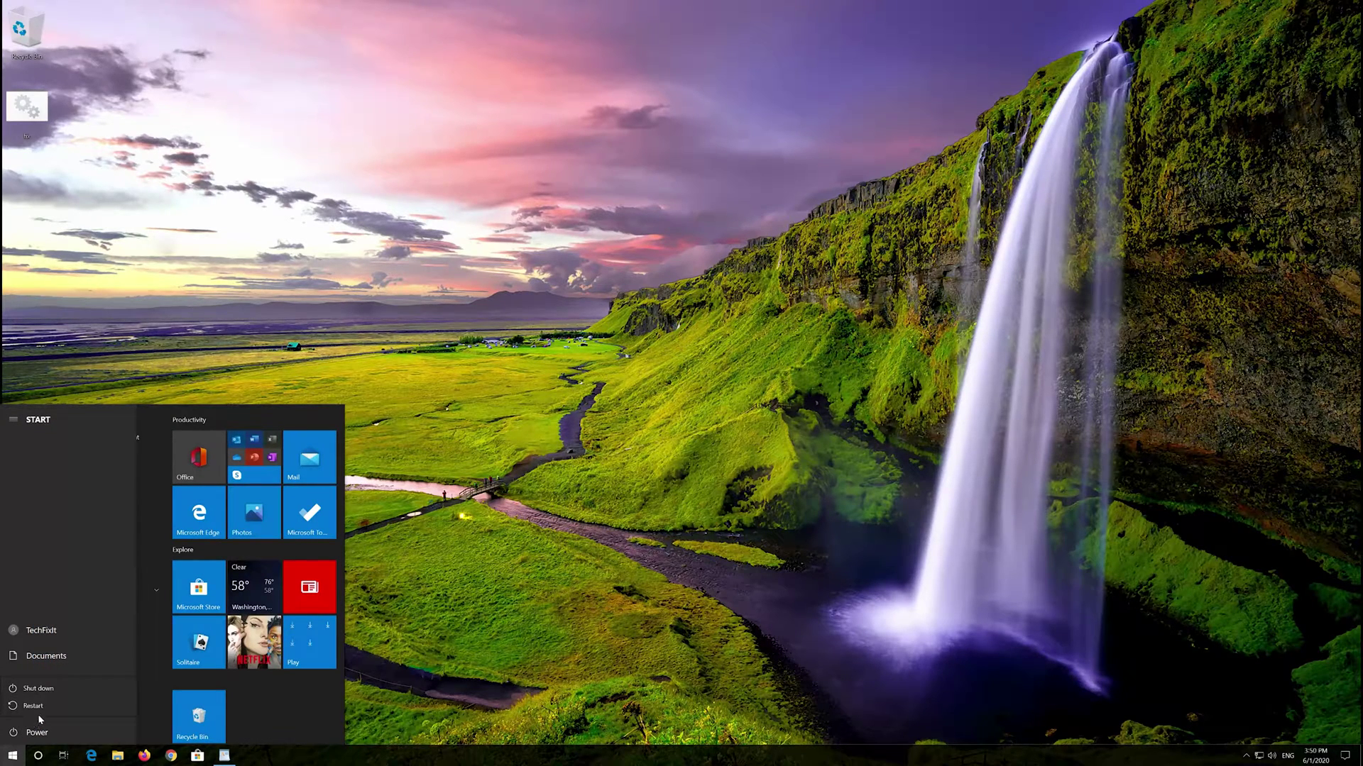
{"action": "left_click", "coordinate": [39, 709]}
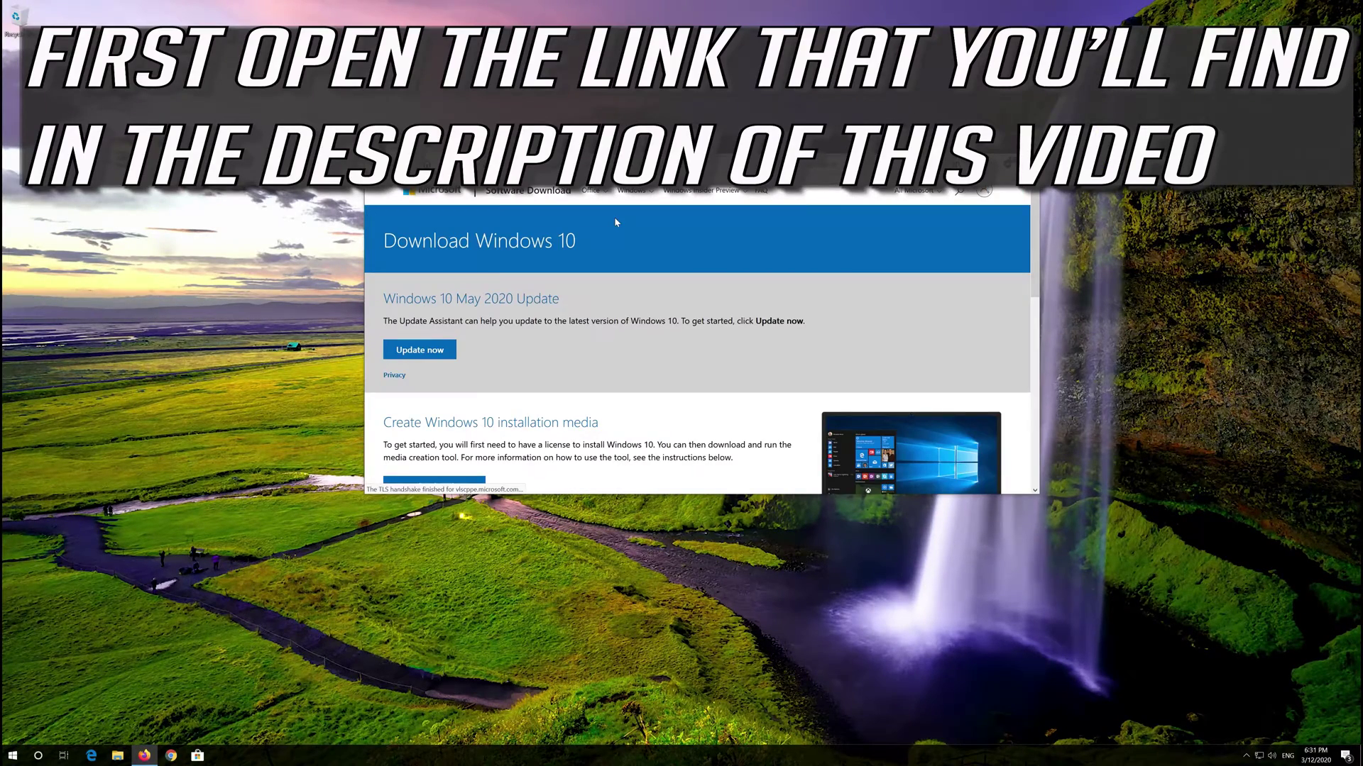
- Download the Windows 10 installation media tool from Microsoft's Download Windows 10 page and save MediaCreationTool2004.exe
{"action": "scroll", "coordinate": [615, 222], "scroll_direction": "down", "scroll_amount": 1}
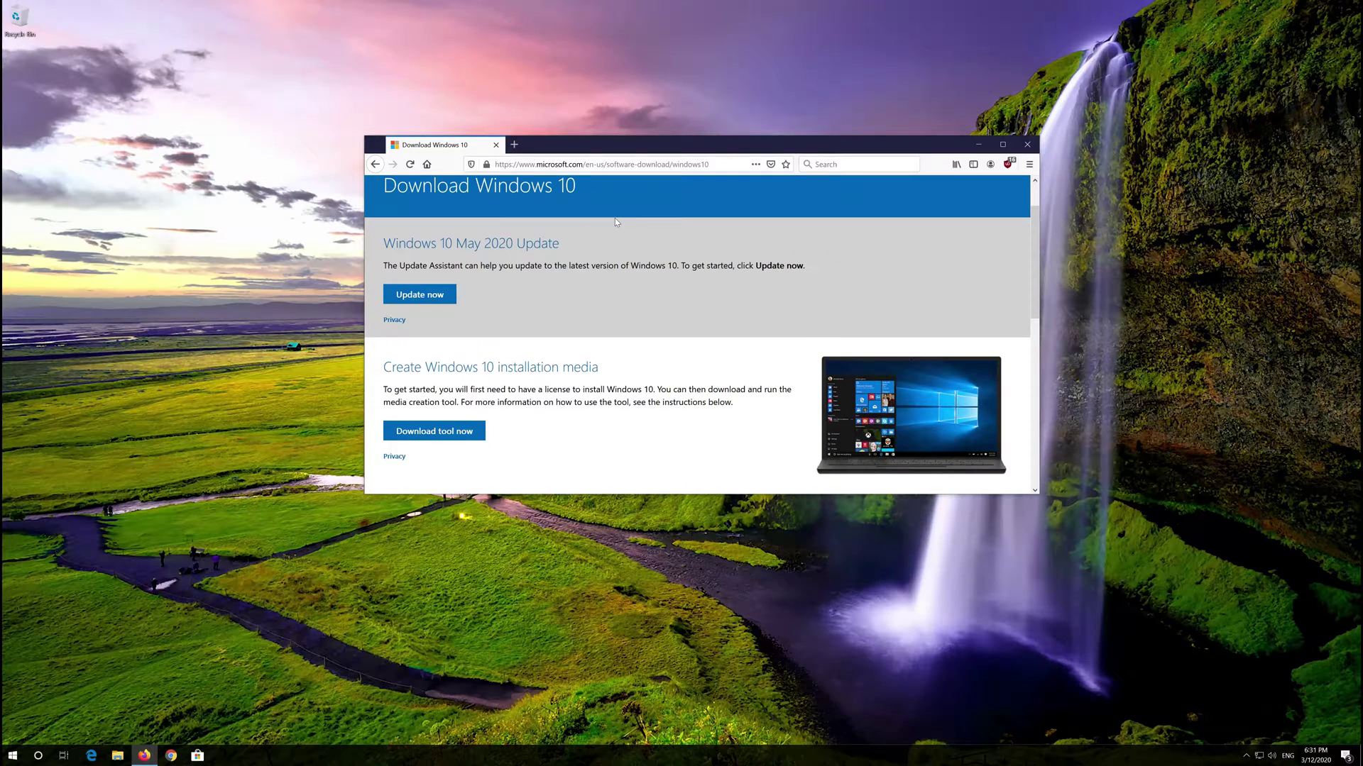
{"action": "left_click", "coordinate": [430, 432]}
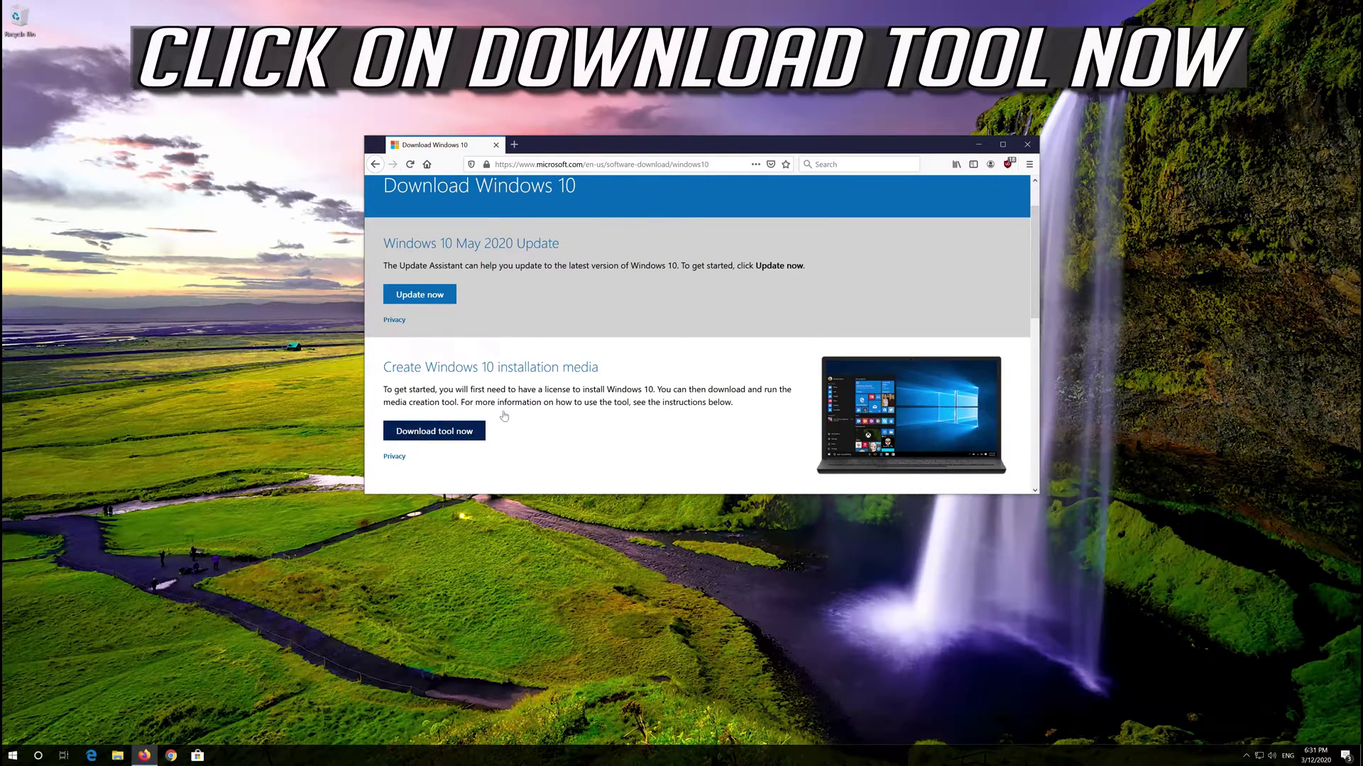
{"action": "left_click", "coordinate": [467, 432]}
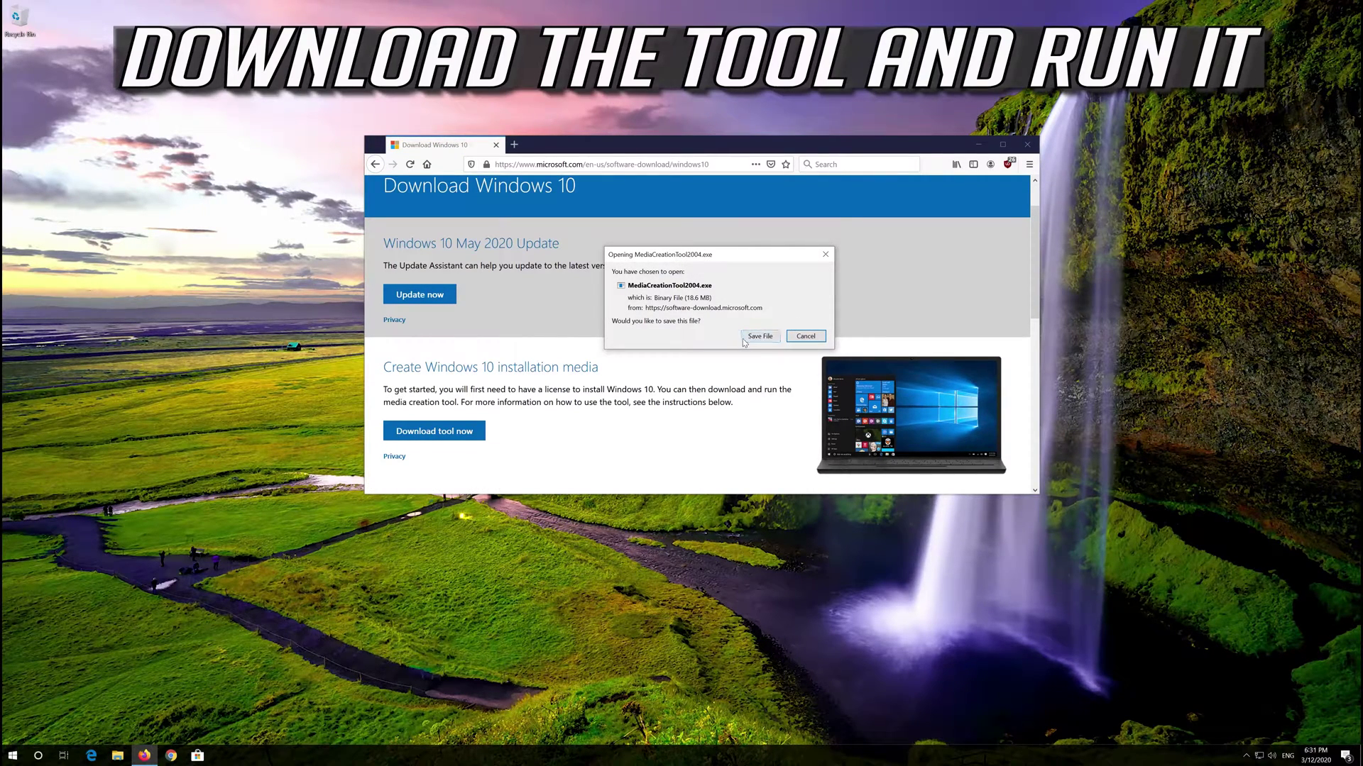
{"action": "left_click", "coordinate": [753, 338]}
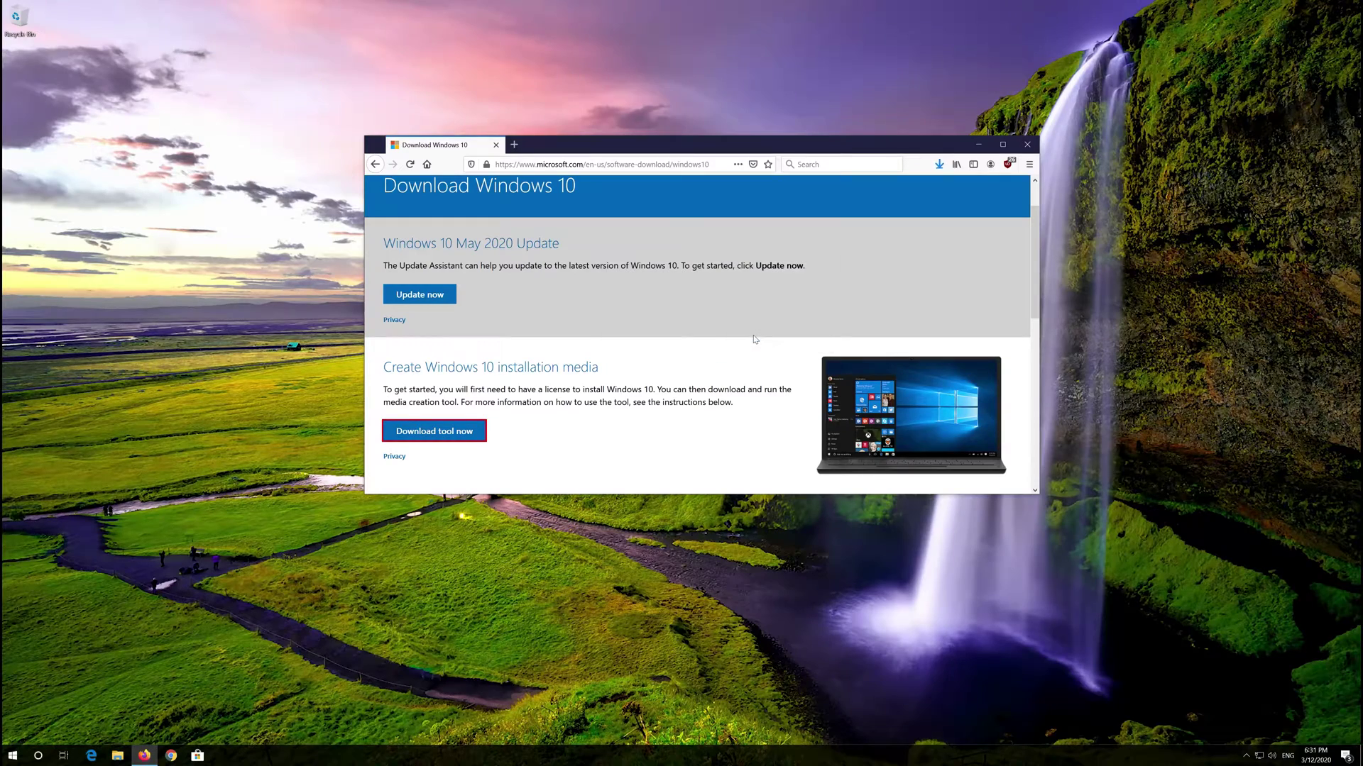
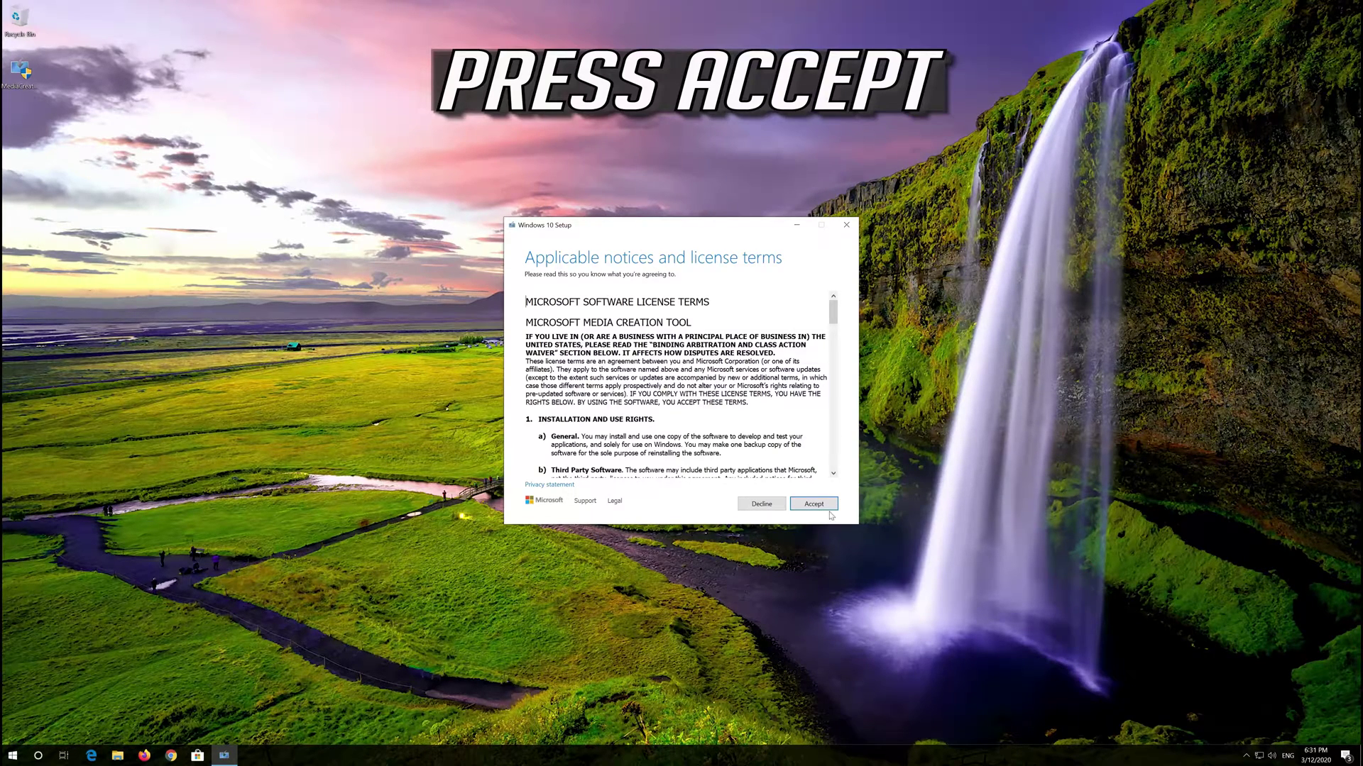
- Accept the license terms in Windows 10 Setup, choose to upgrade this PC now, and install Windows 10 Pro keeping personal files and apps
{"action": "left_click", "coordinate": [832, 505]}
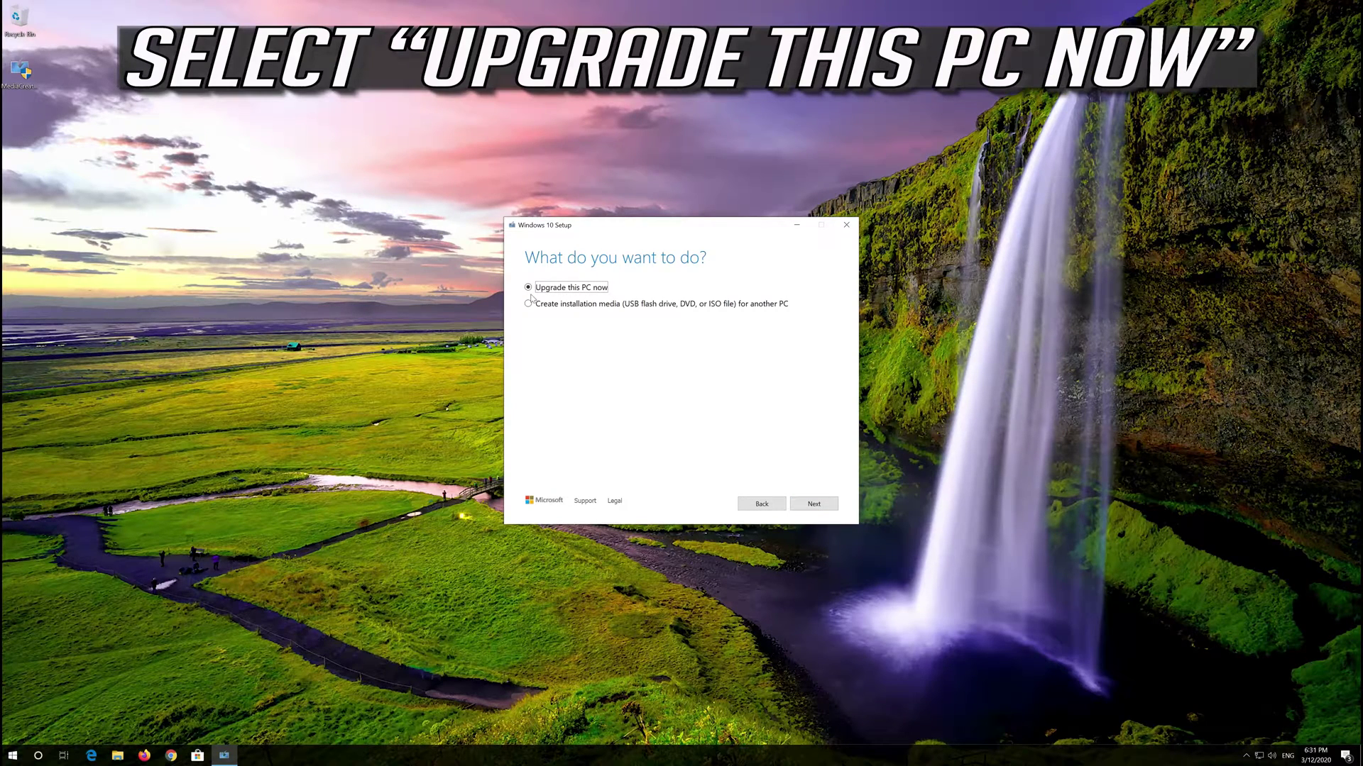
{"action": "left_click", "coordinate": [813, 505]}
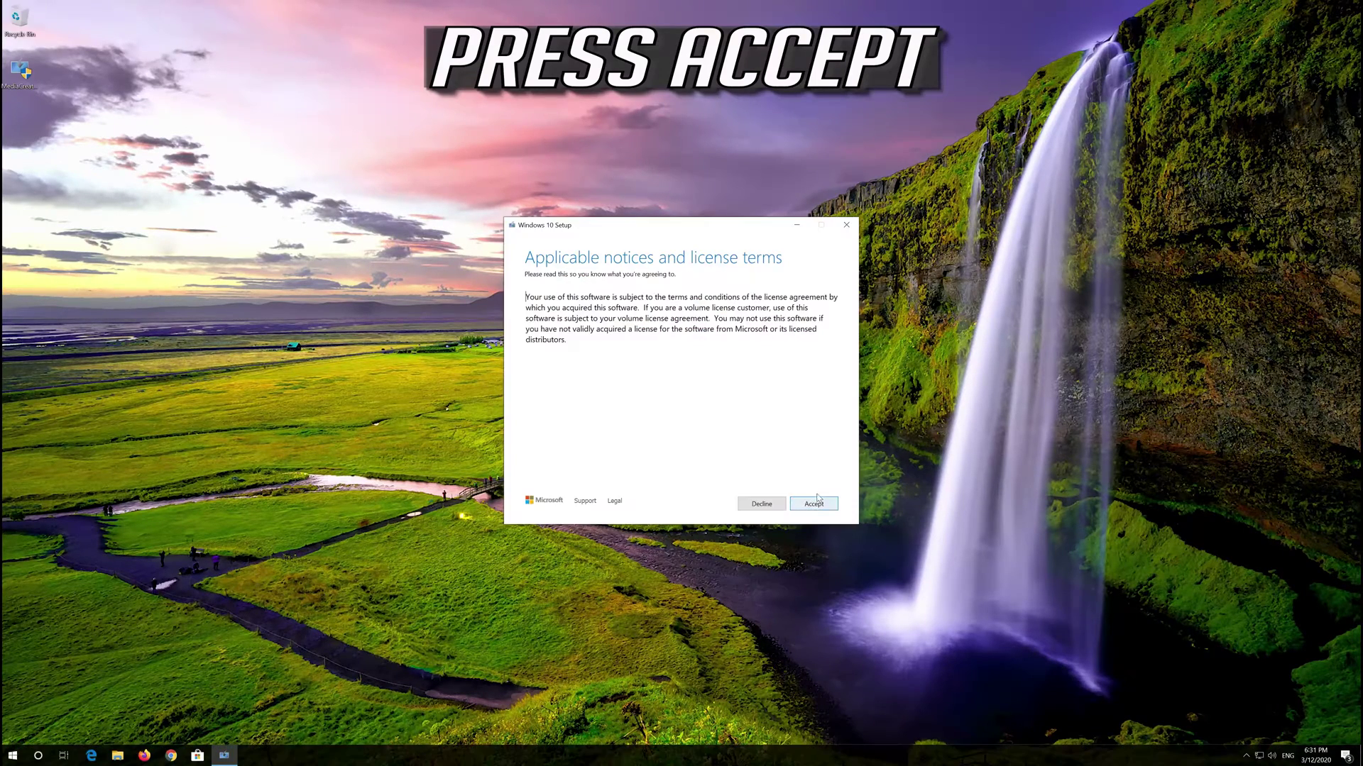
{"action": "left_click", "coordinate": [816, 503]}
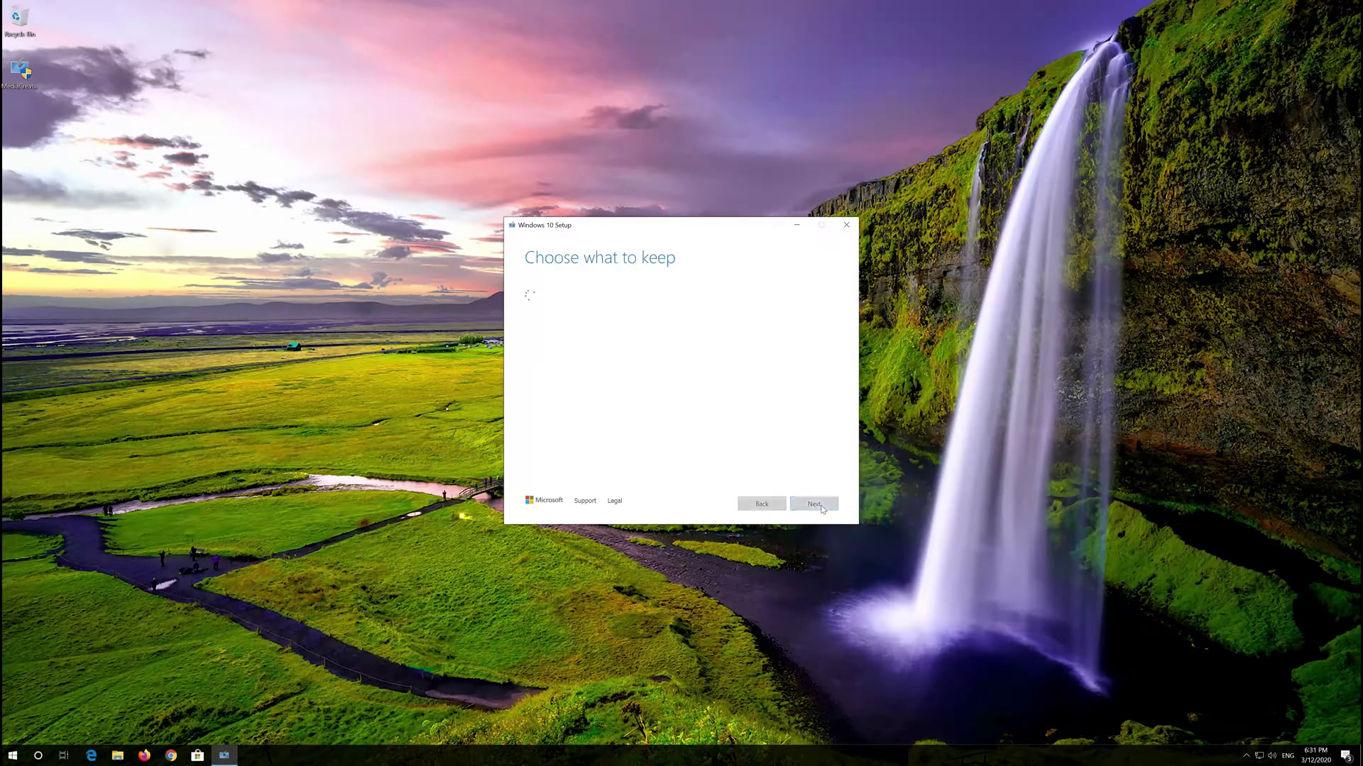
{"action": "left_click", "coordinate": [821, 506]}
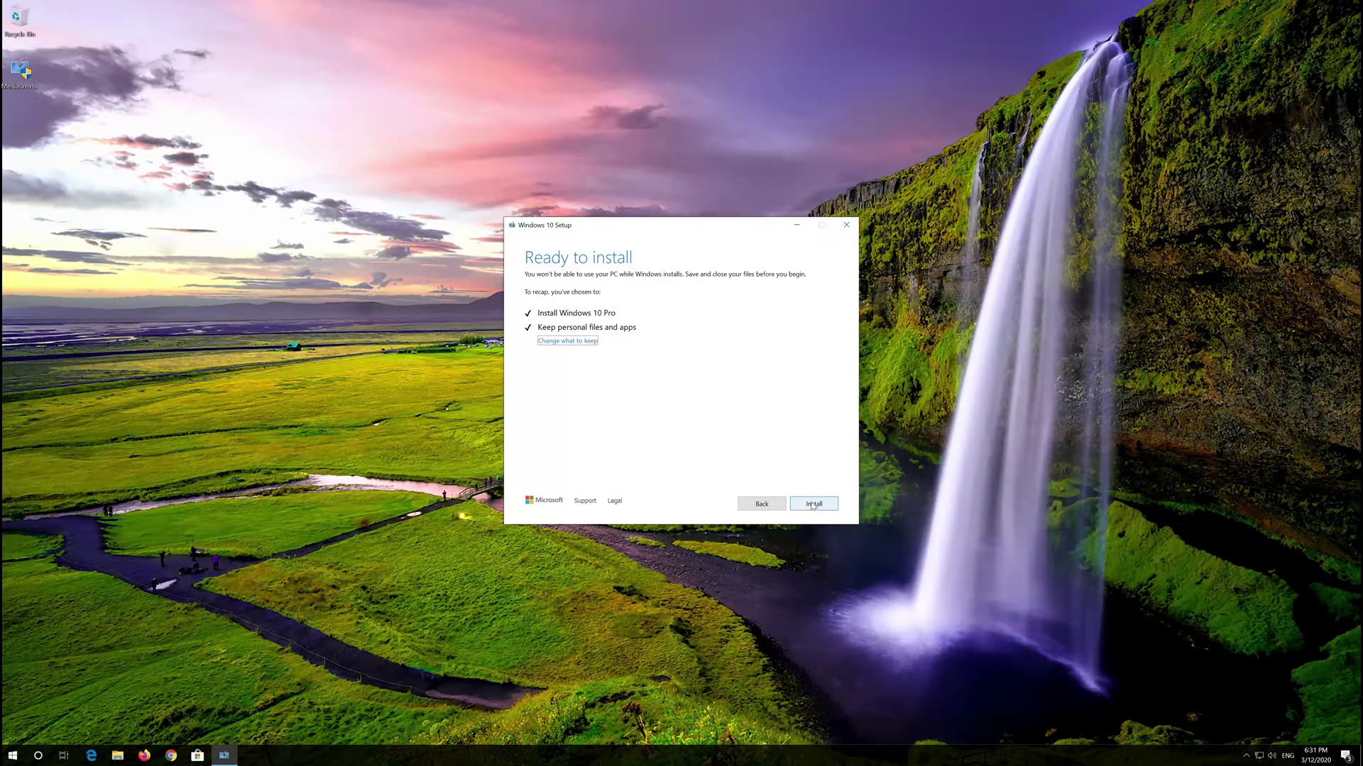
{"action": "left_click", "coordinate": [814, 506]}
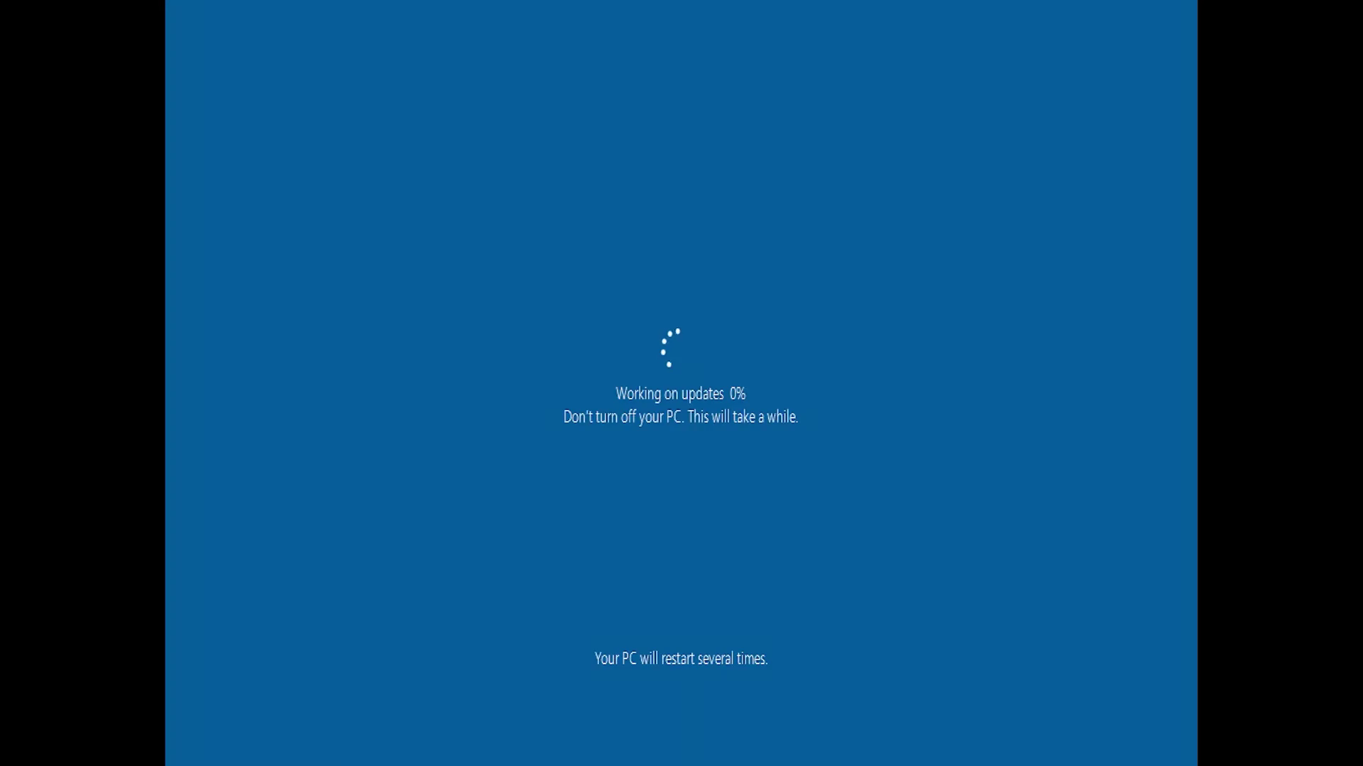